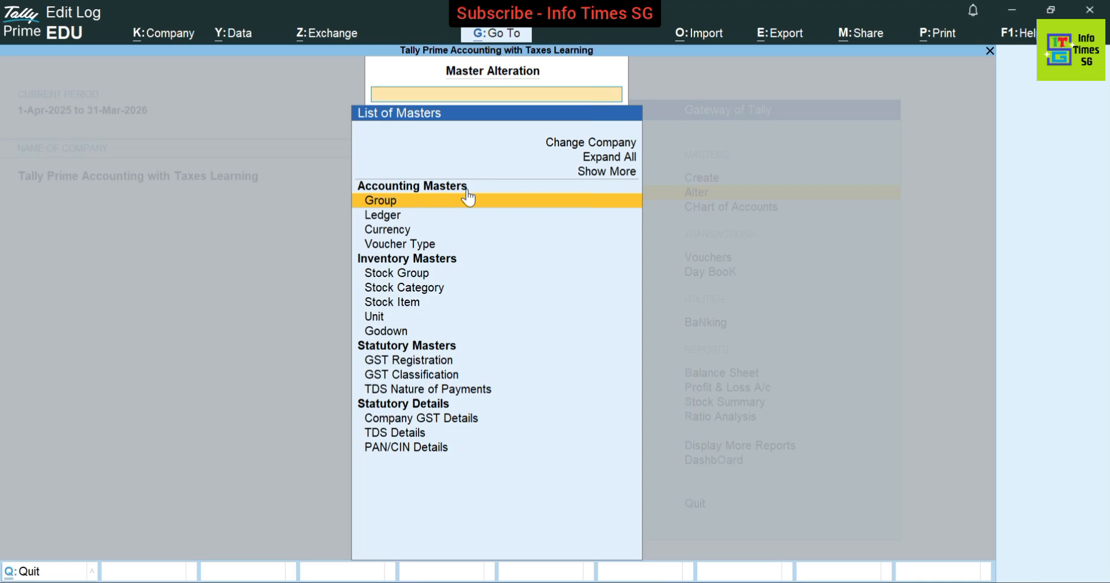
Step: Open the CBA Pvt. Ltd. ledger for alteration
key(Escape)
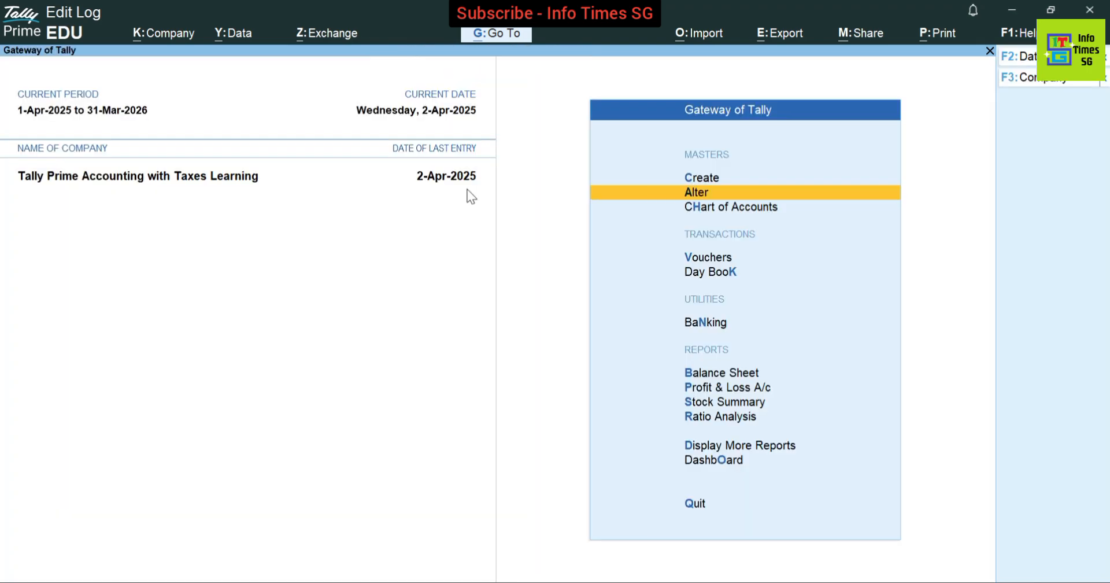
key(Return)
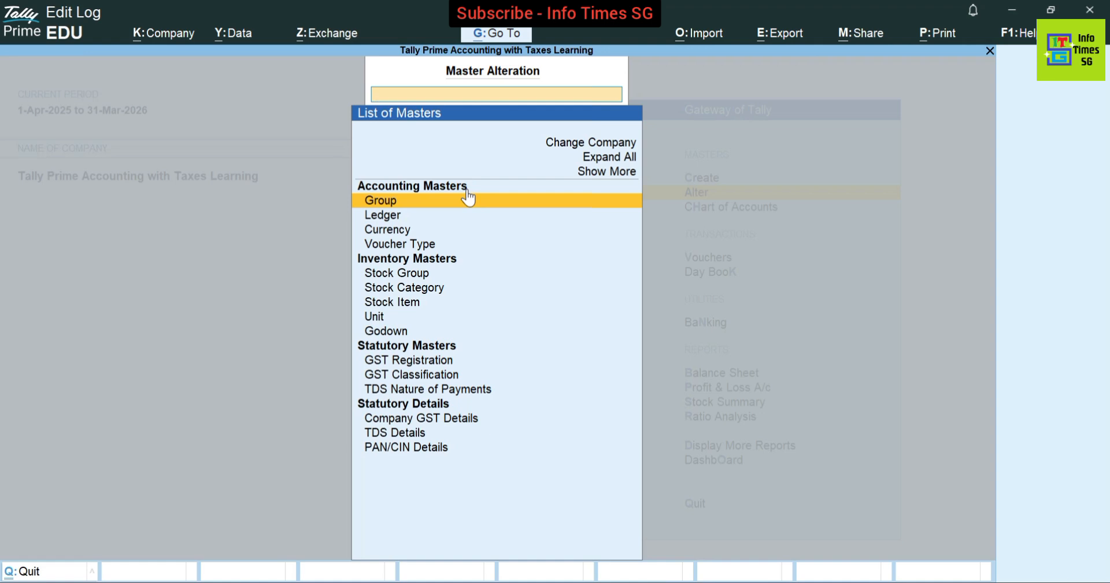
key(Down)
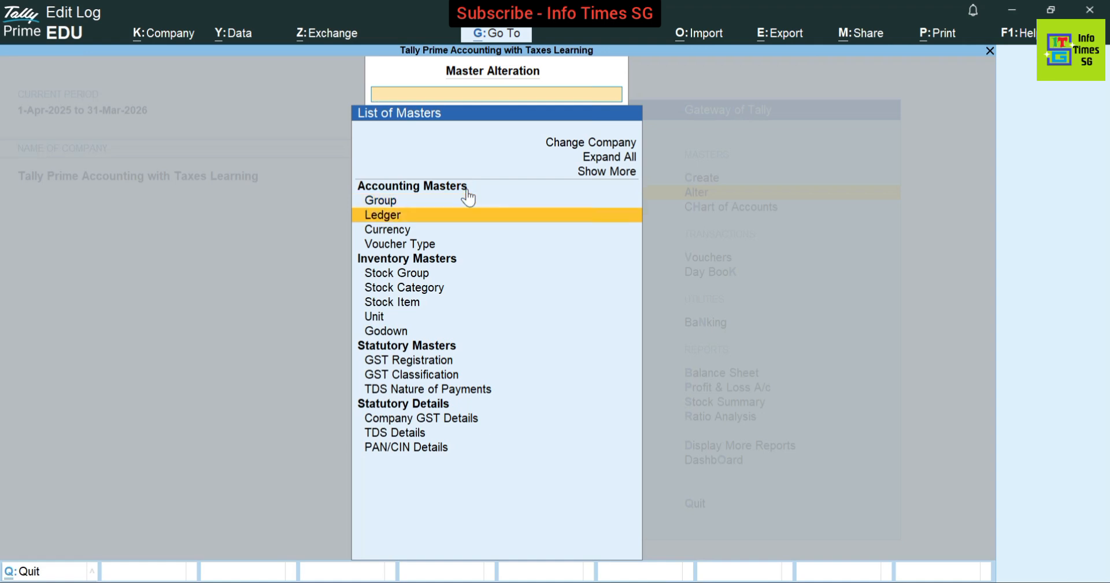
key(Return)
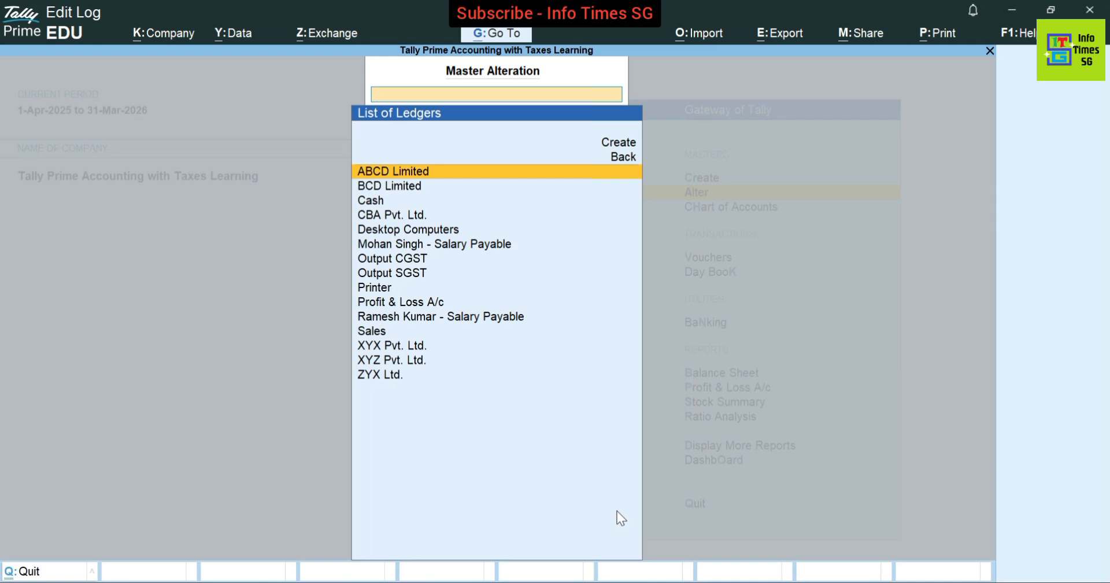
text(C)
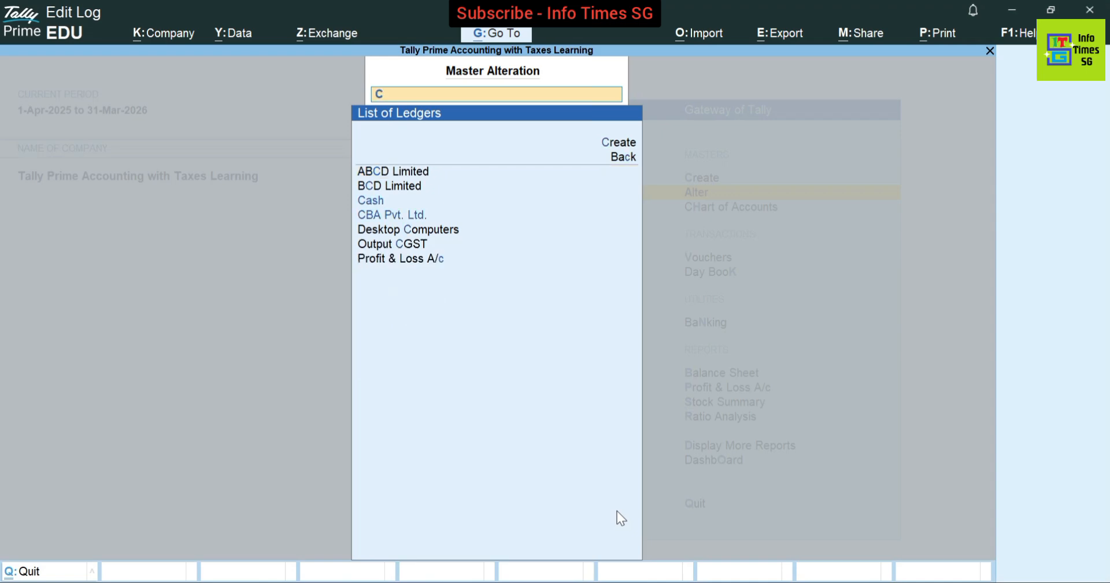
text(B)
key(Return)
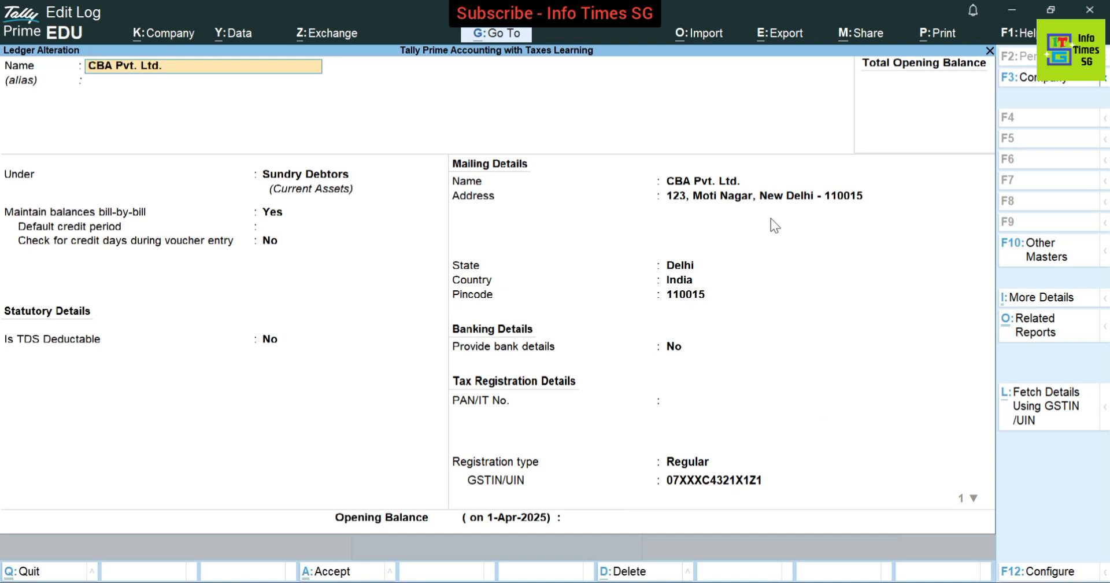
Step: Replace the ledger's mailing address and pincode with the new ones, keeping the state as Delhi
click(734, 198)
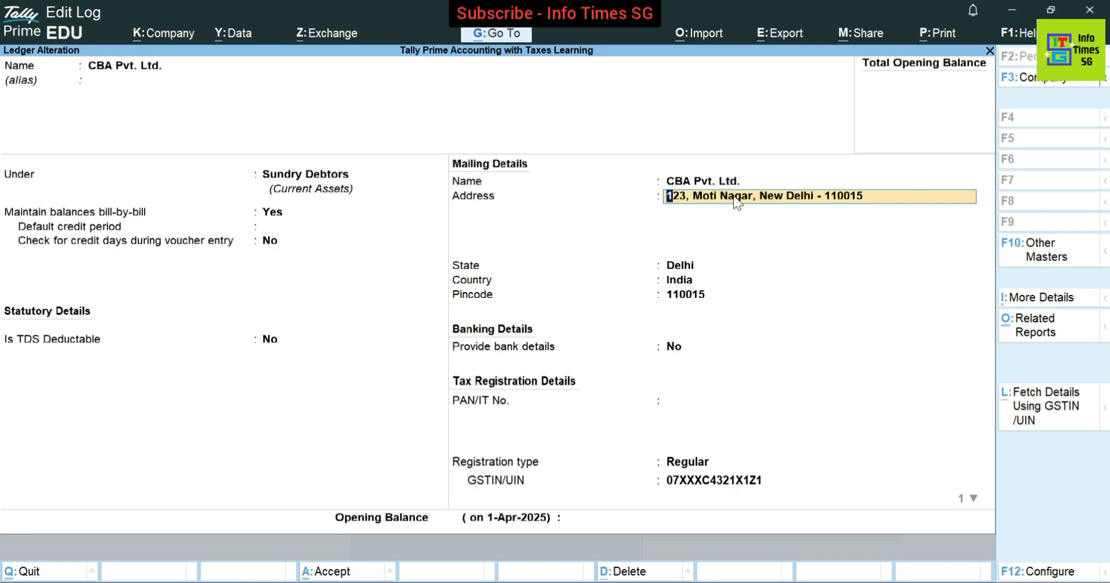
key(BackSpace)
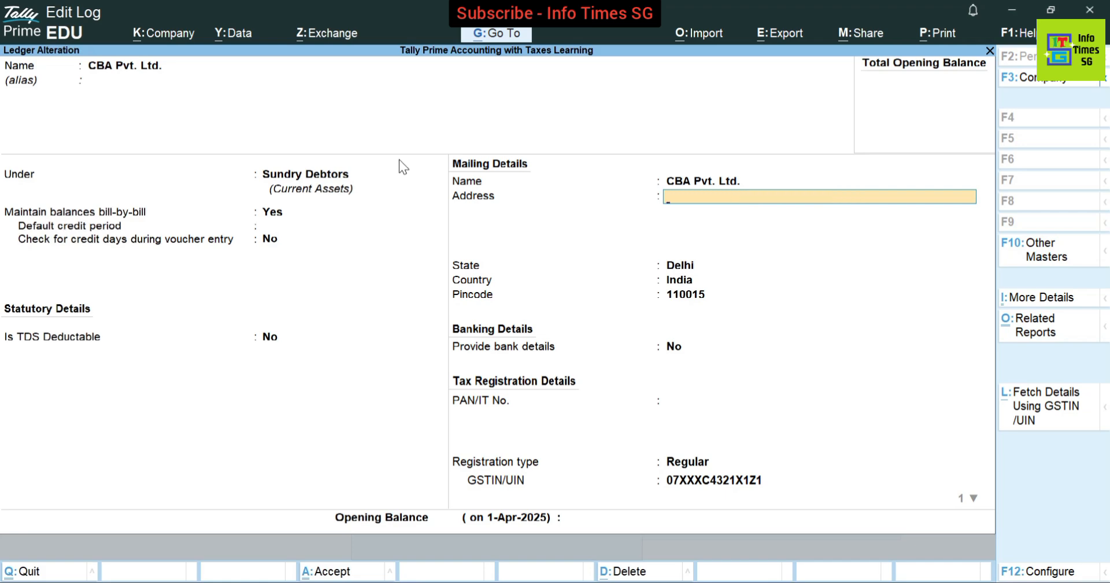
key(ctrl)
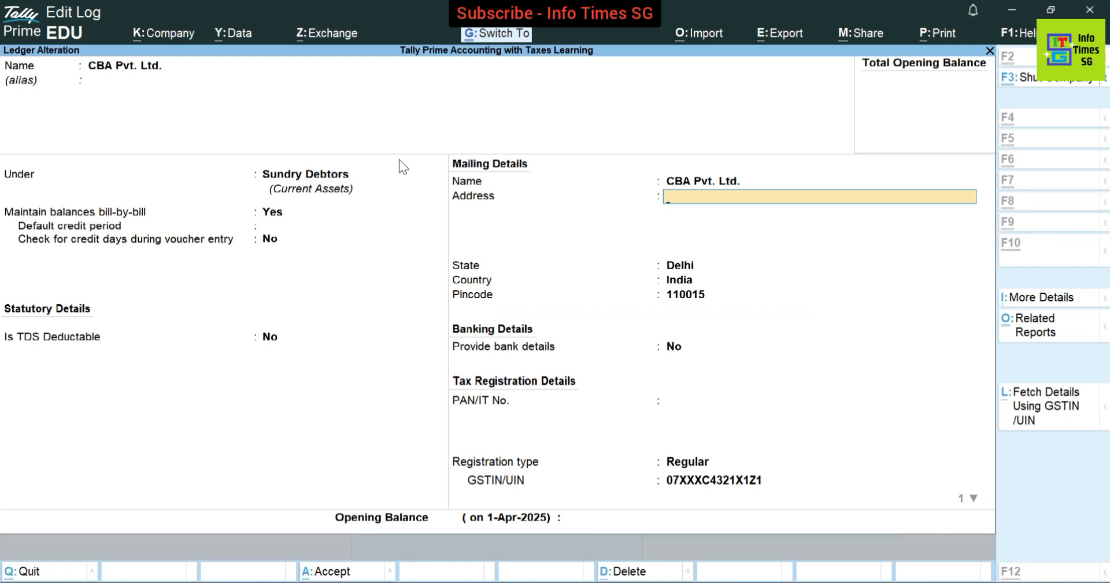
text(345, Azadpur, New Delhi - 110033)
key(Return)
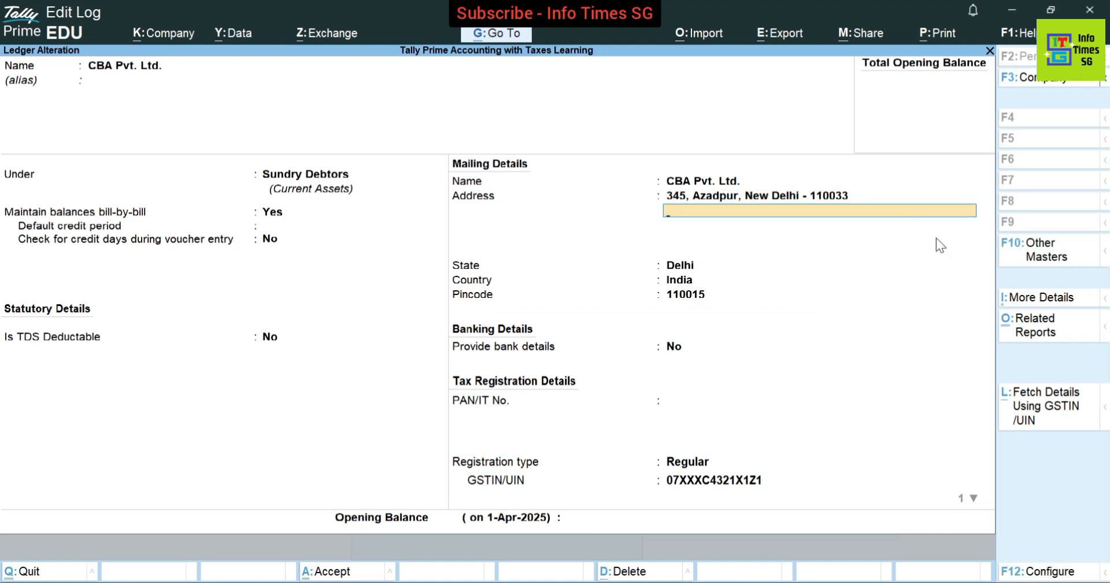
key(Return)
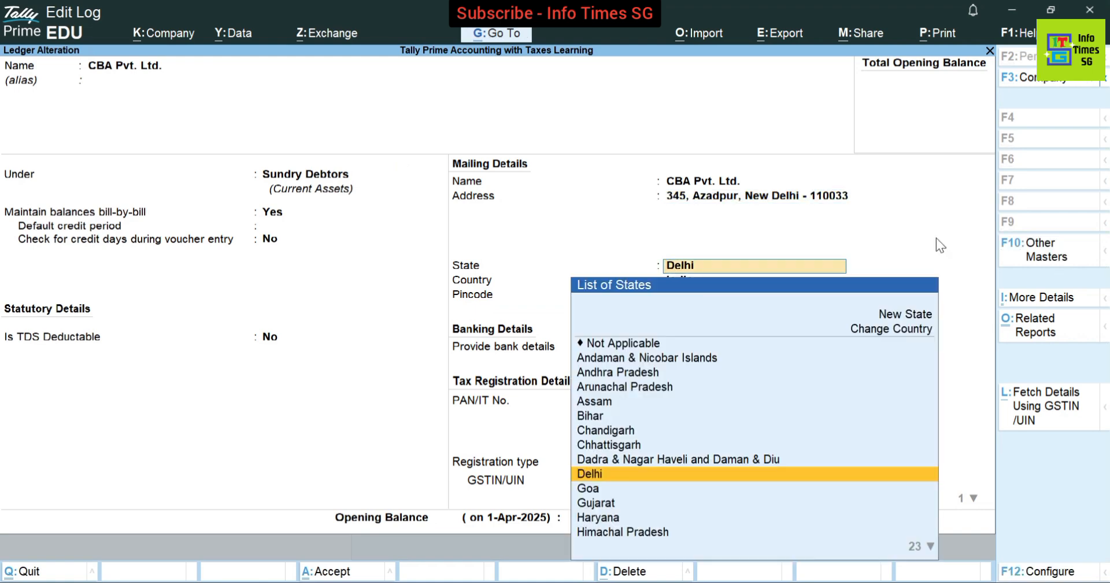
key(Return)
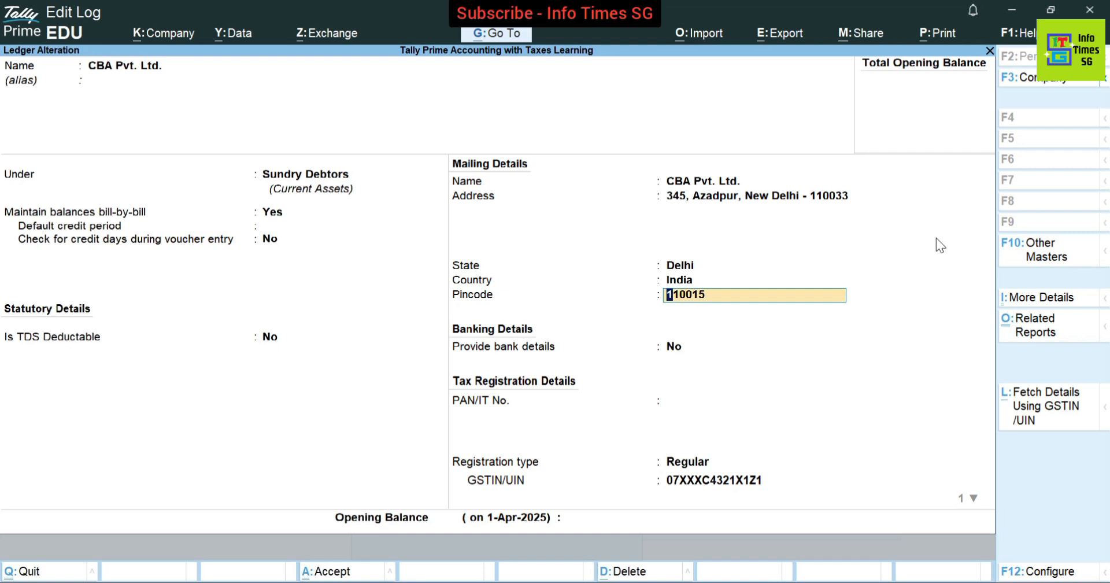
text(110033)
key(Return)
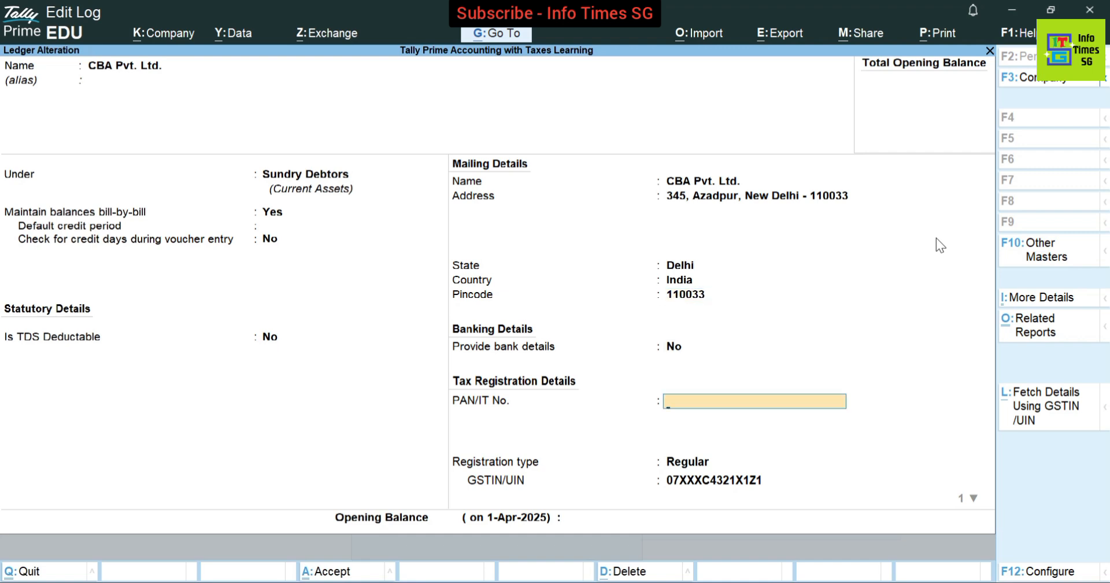
Step: Keep the remaining tax registration details and blank opening balance, and save the CBA Pvt. Ltd. ledger
key(Return)
key(Return)
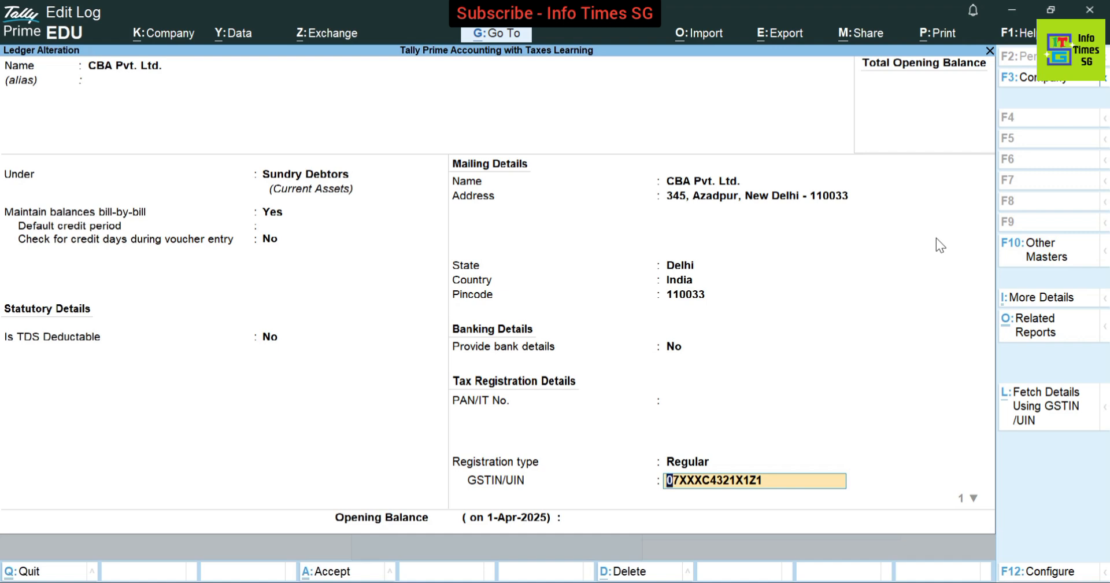
key(Return)
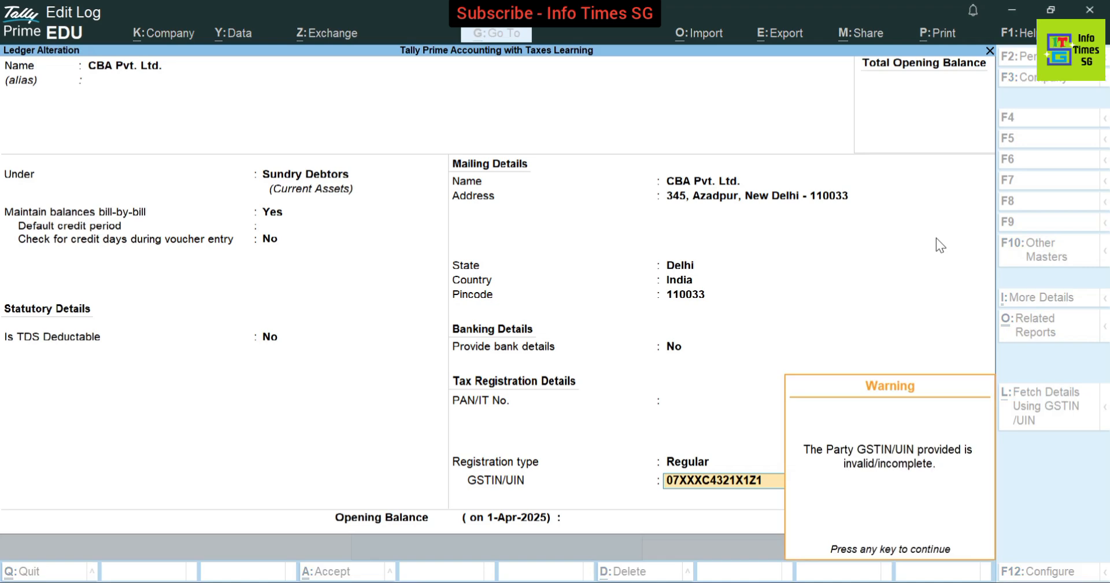
key(Return)
key(Return)
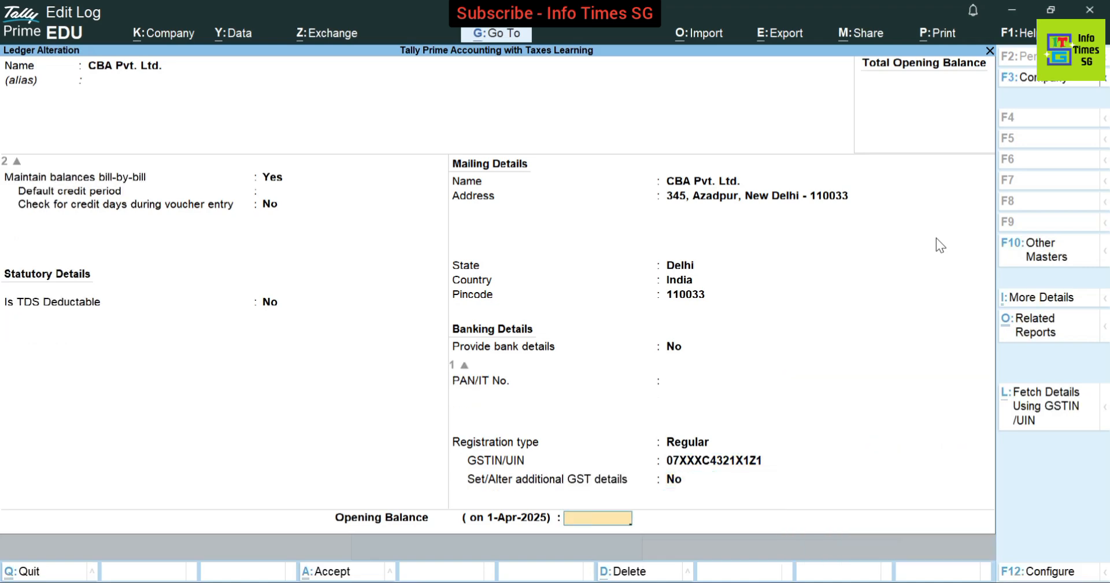
key(Return)
key(Return)
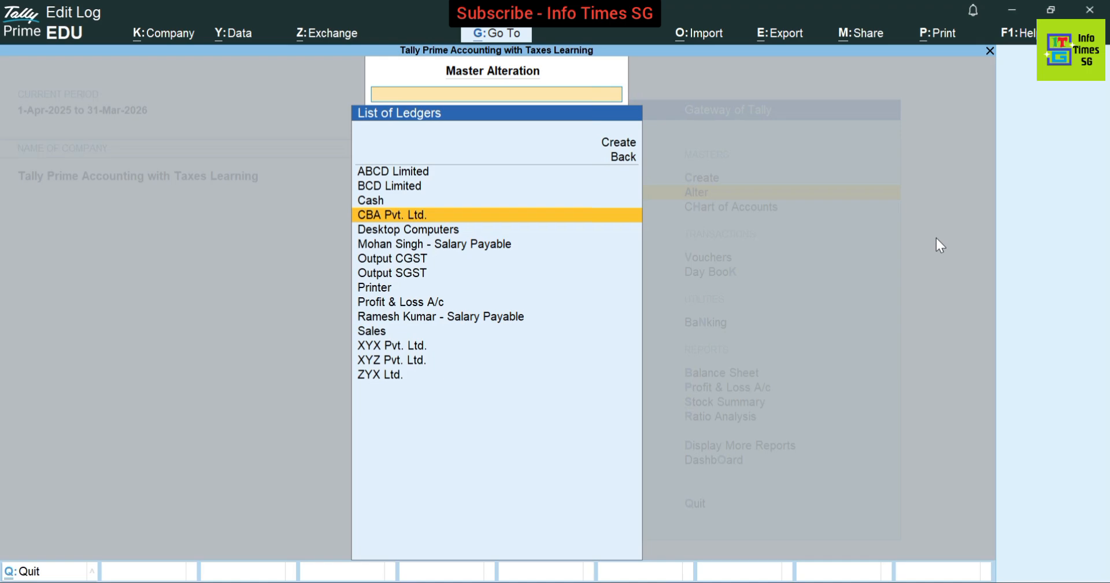
Step: Reopen the CBA Pvt. Ltd. ledger to check its mailing details, and return to the ledger list
key(Return)
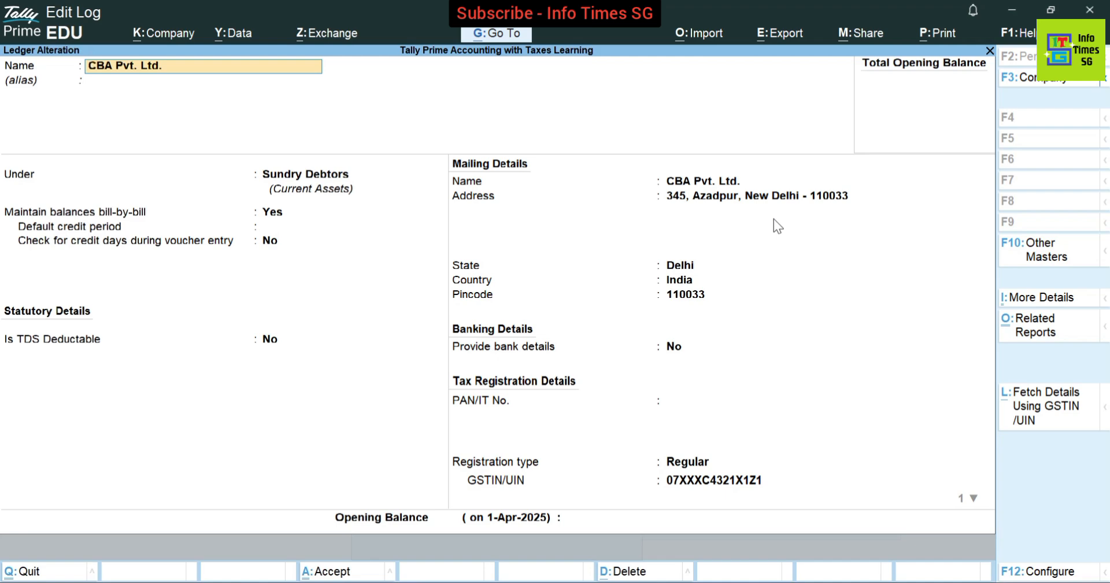
key(Escape)
key(y)
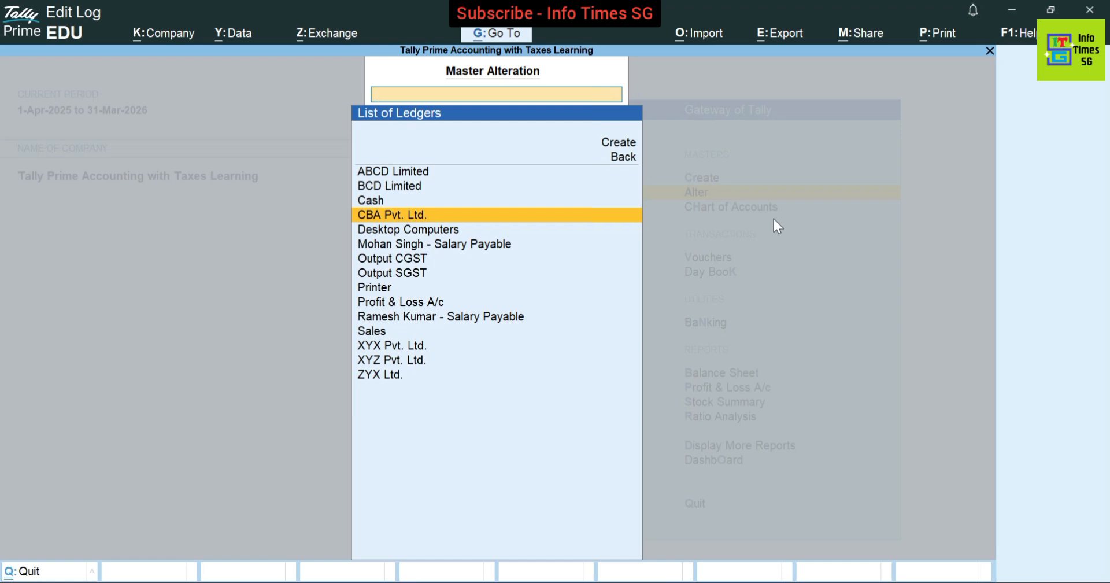
Step: Delete the XYZ Pvt. Ltd. ledger
text(Xyz)
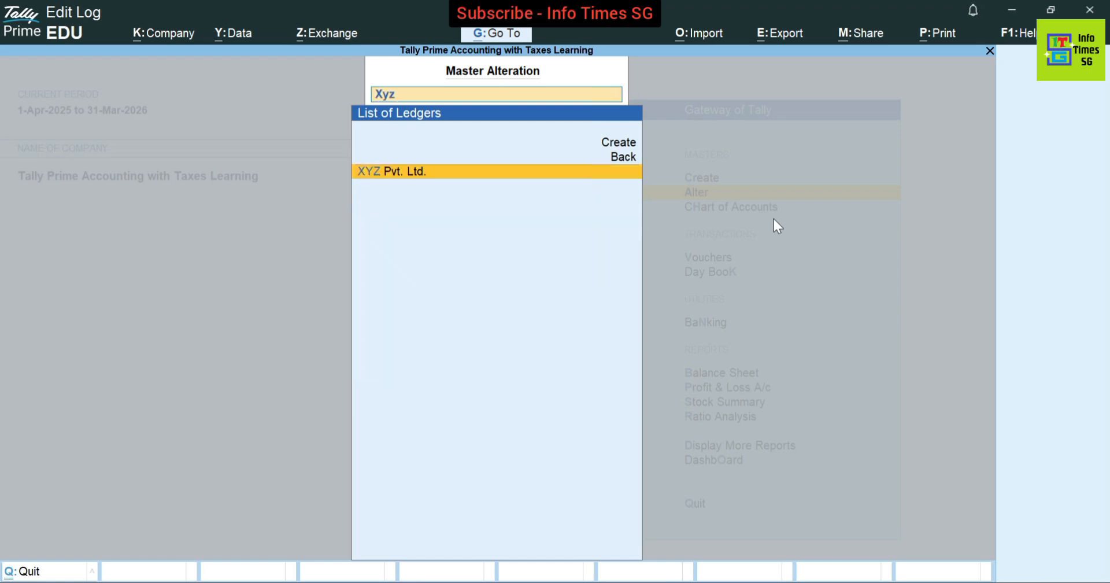
key(Return)
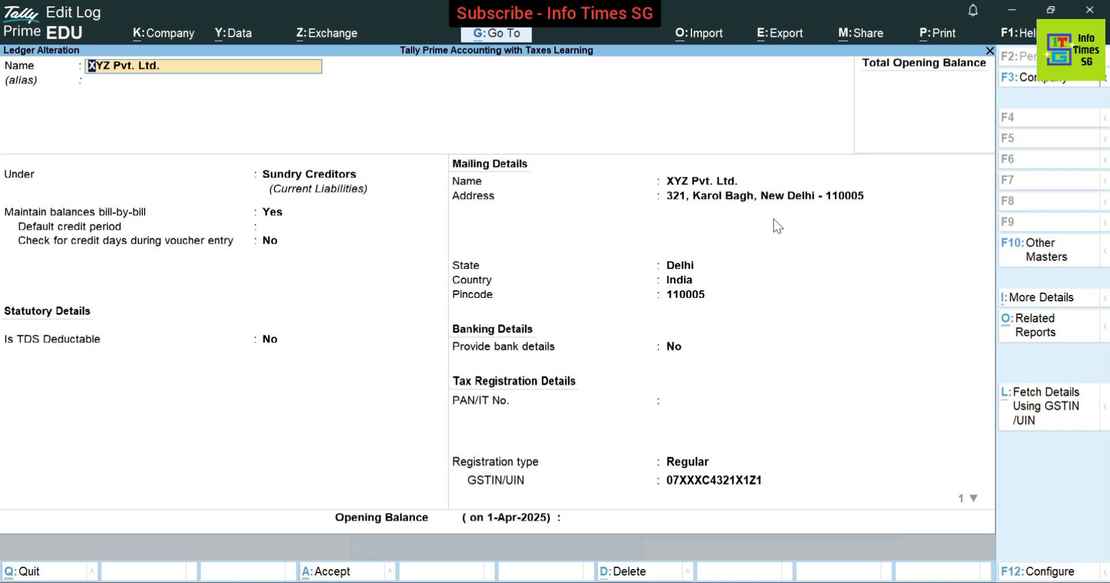
key(alt+d)
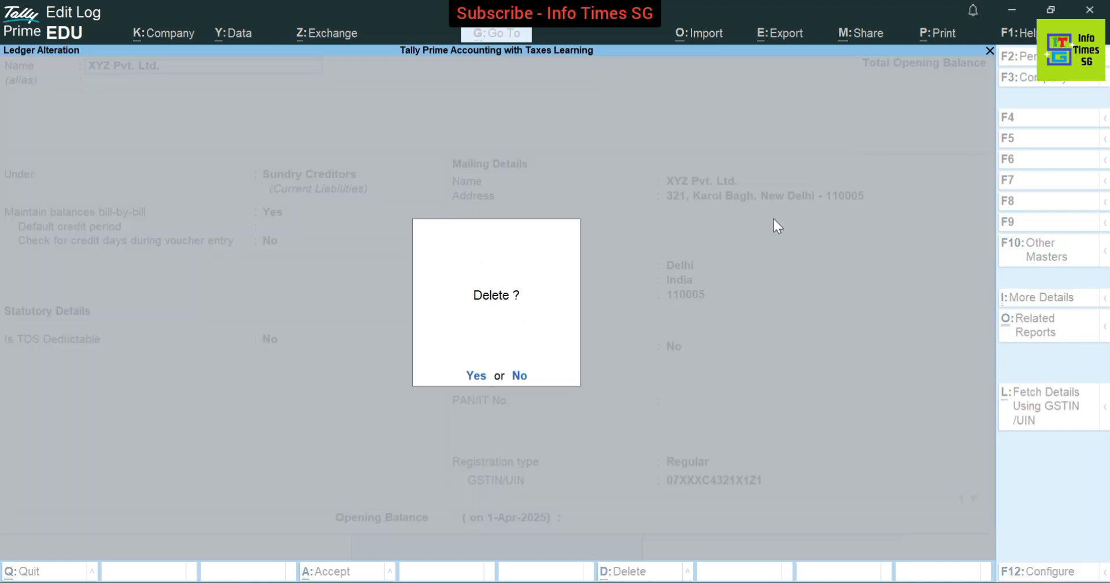
click(477, 380)
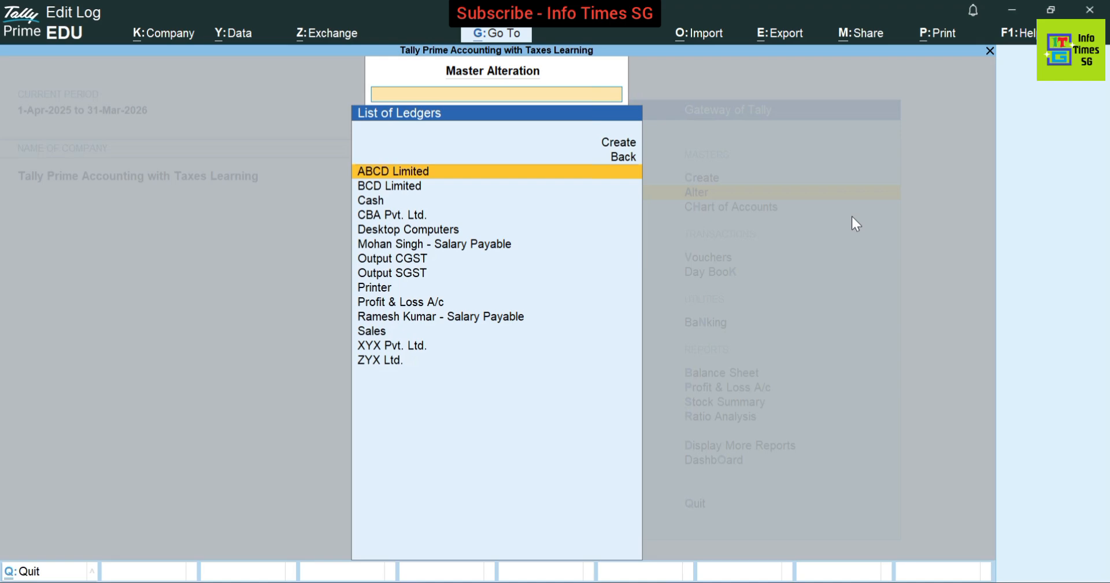
Step: Rename the ABCD Limited ledger to ABCDE Ltd. and save it
key(Down)
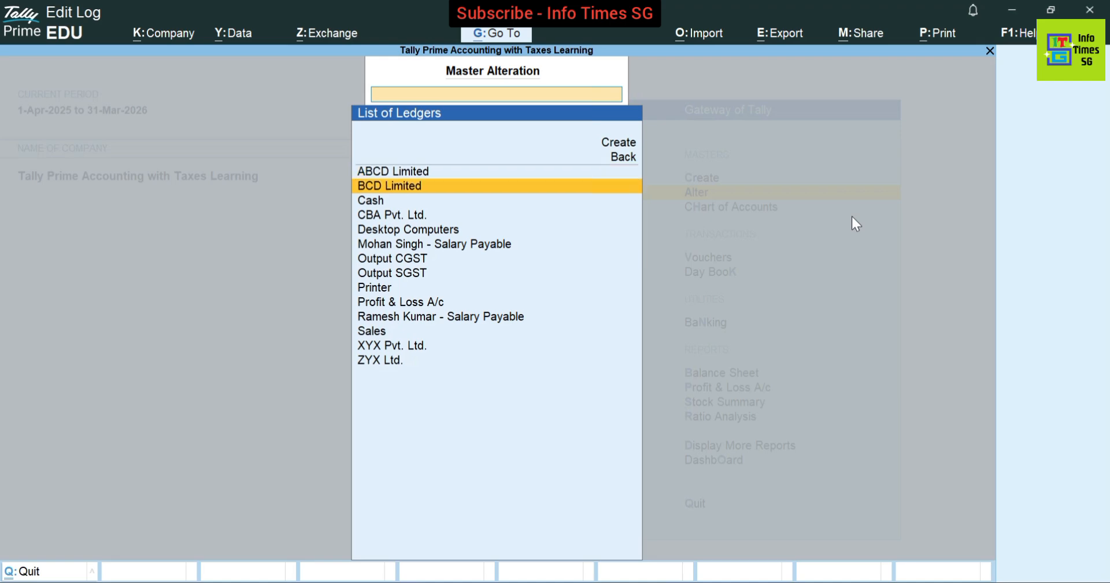
key(Up)
key(Return)
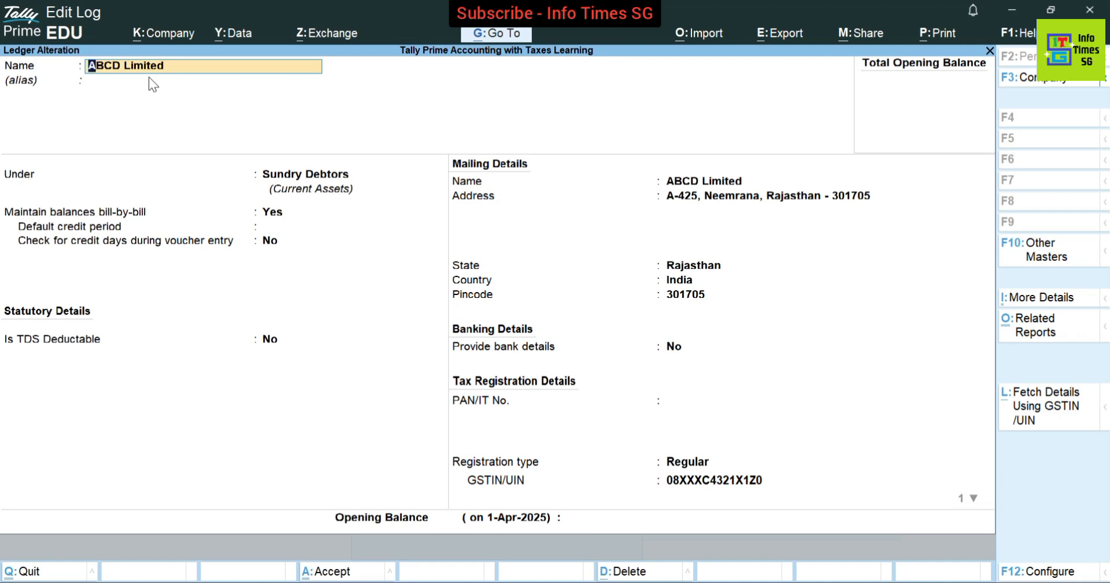
text(ABC)
text(DE Ltd.)
key(Return)
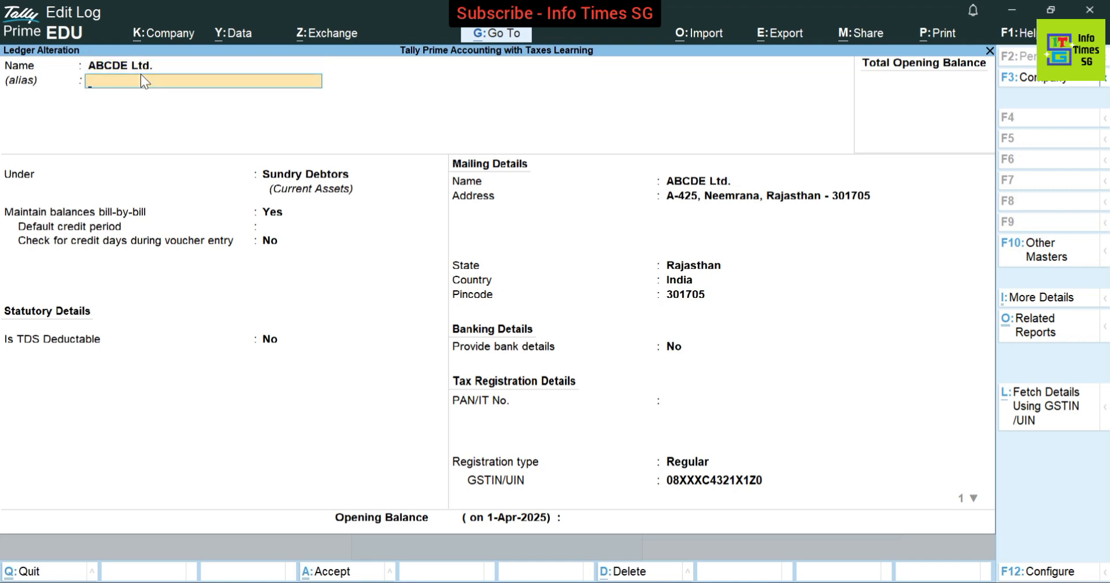
key(ctrl)
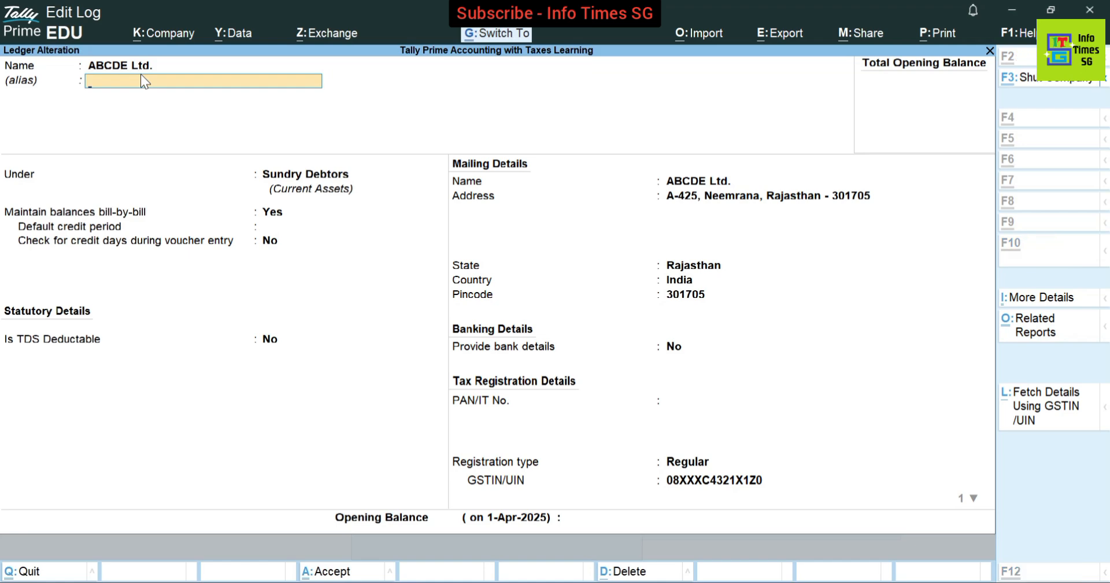
key(ctrl+a)
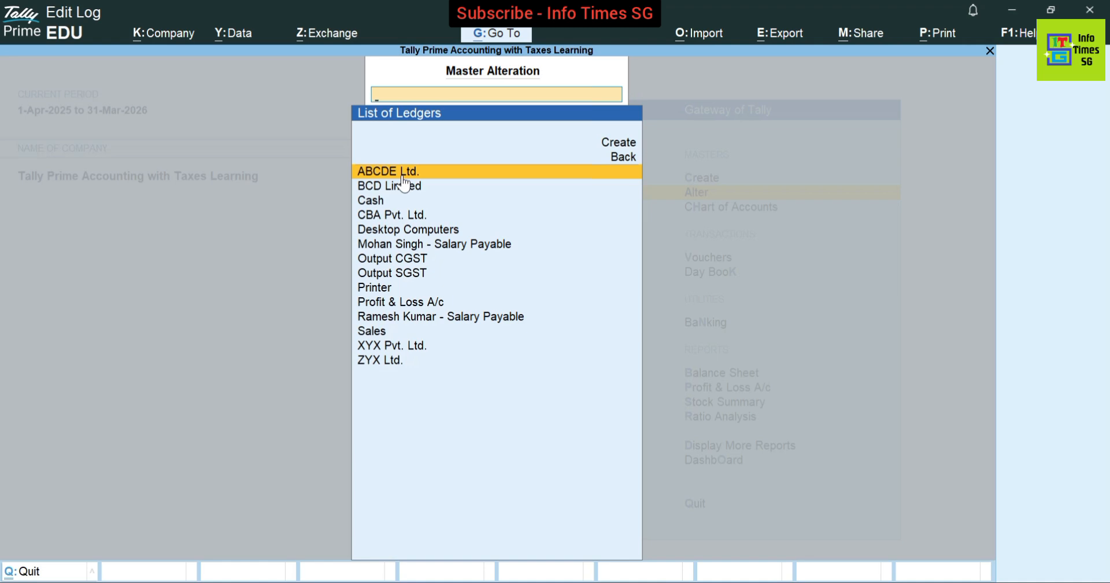
Step: Open the Salary Payable group for alteration
key(Escape)
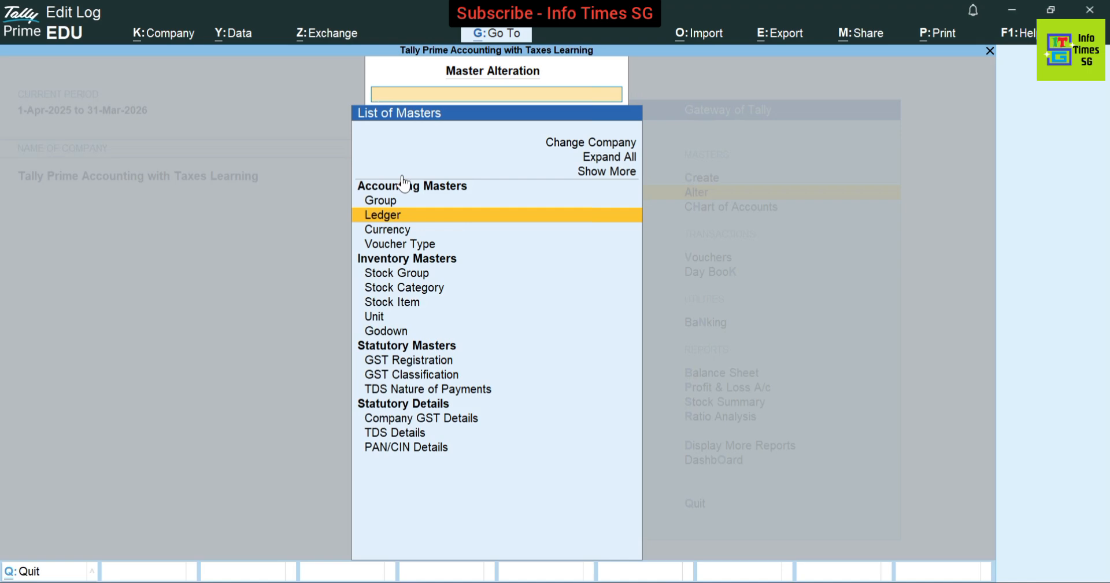
key(Up)
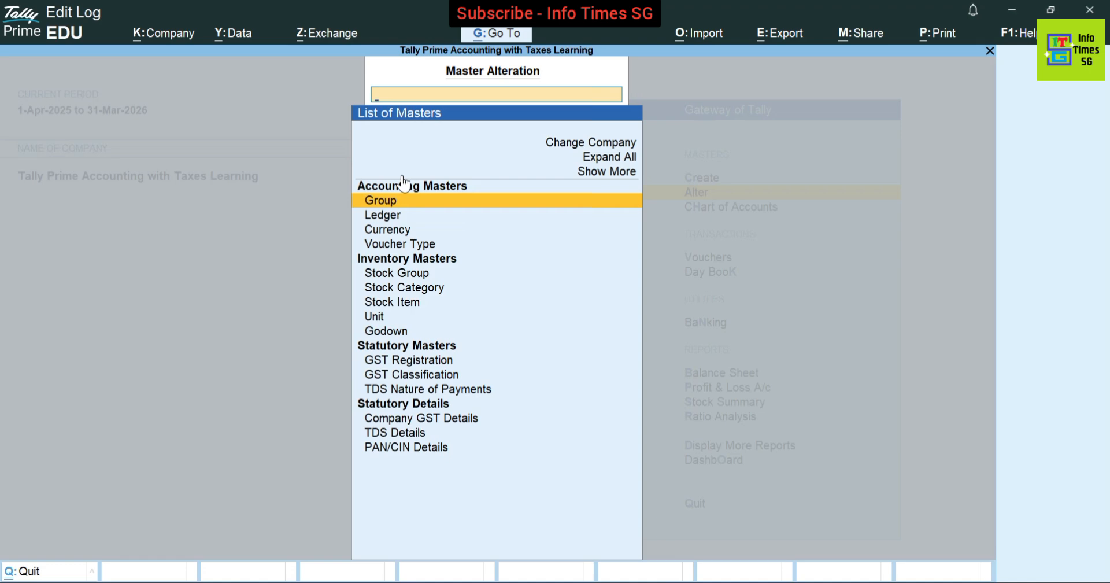
key(Return)
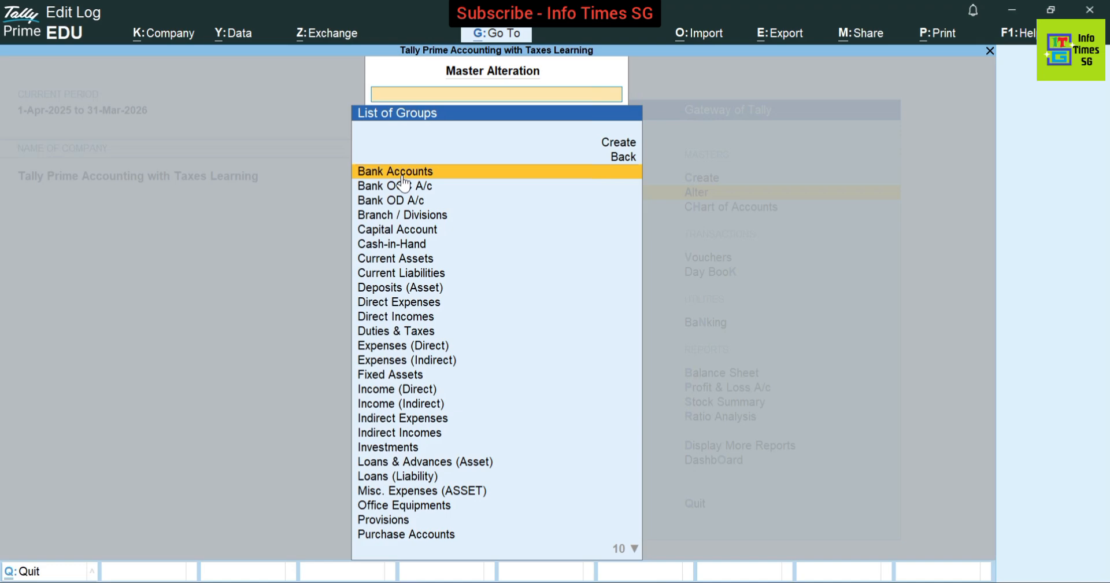
text(Salar)
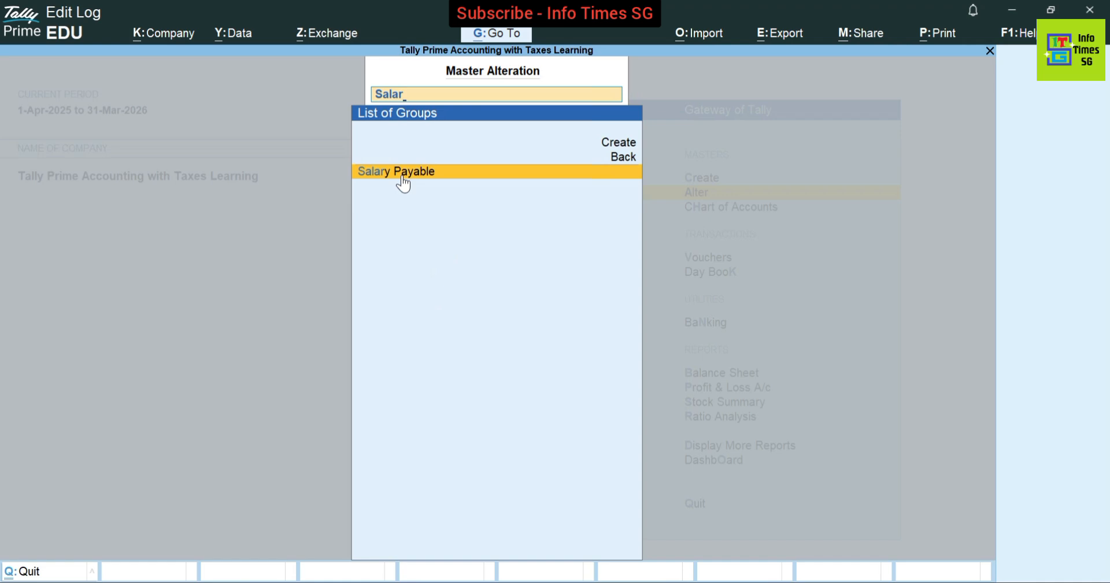
click(403, 183)
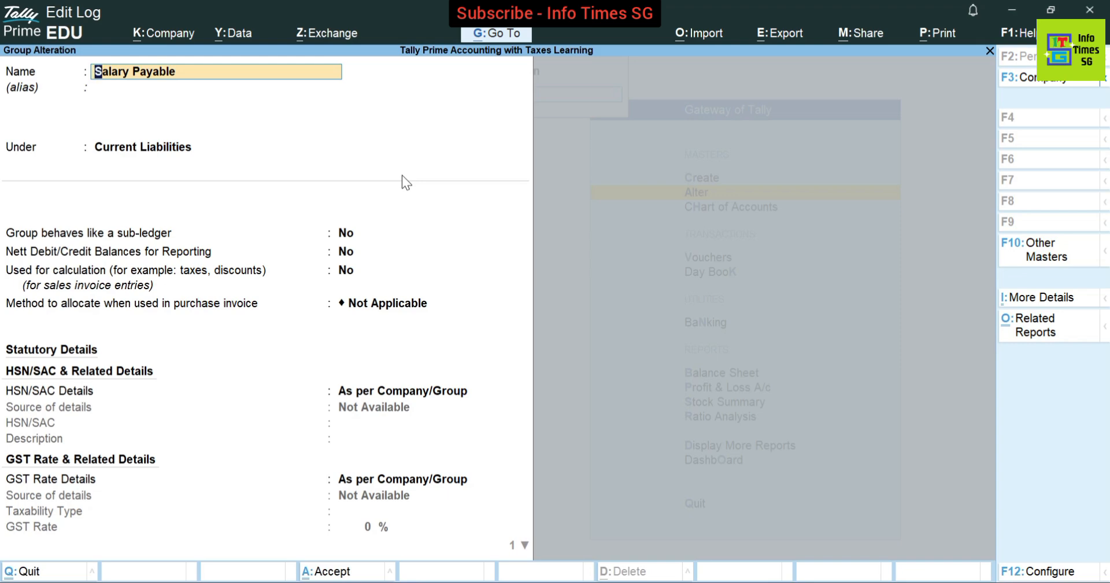
key(BackSpace)
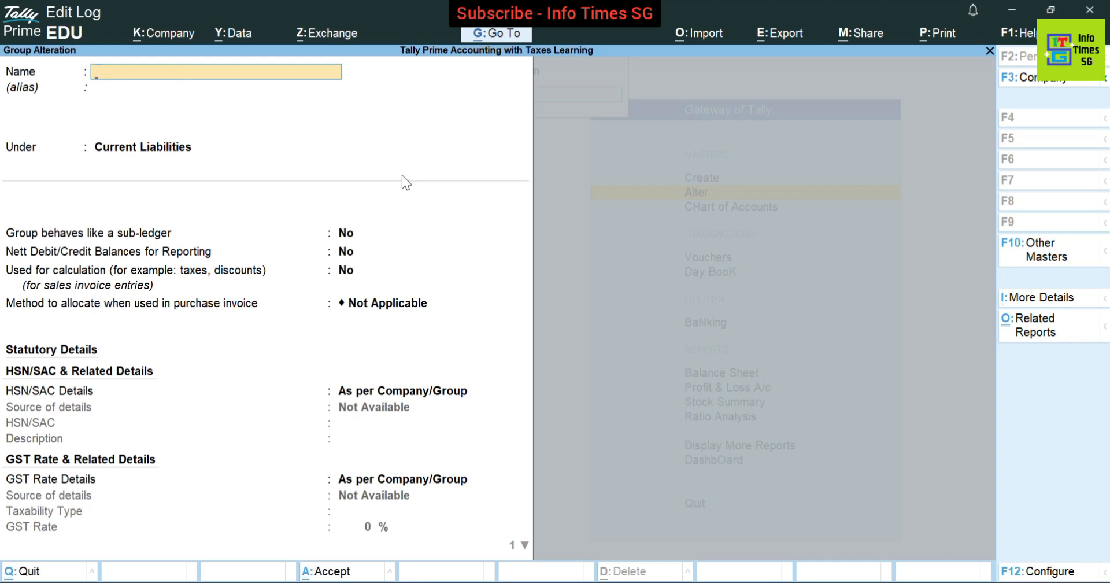
key(Escape)
key(y)
key(Escape)
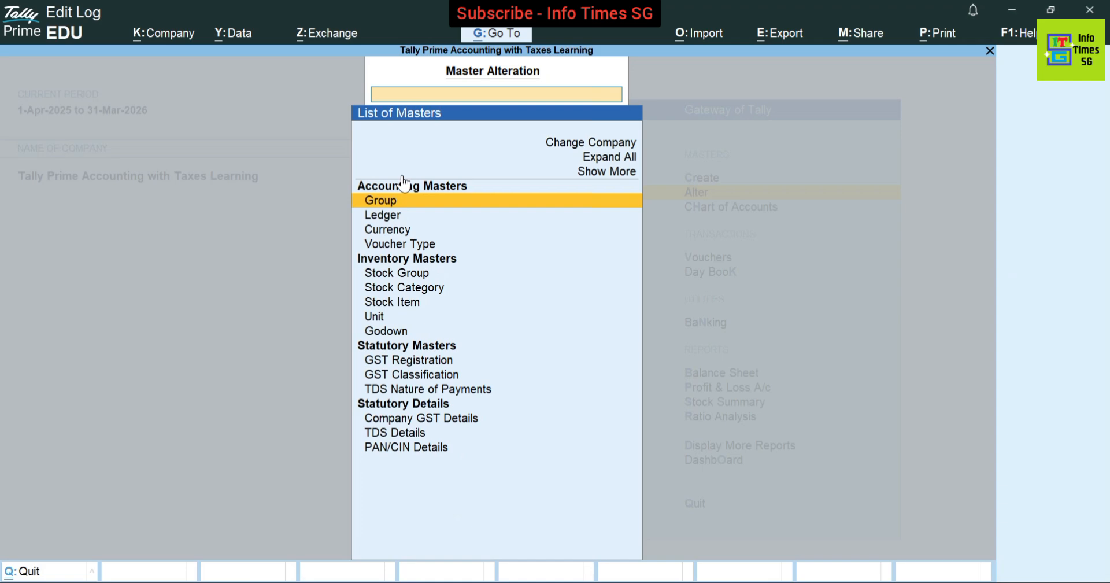
Step: Delete the employee's salary payable ledger listed between Profit & Loss A/c and Sales
key(Down)
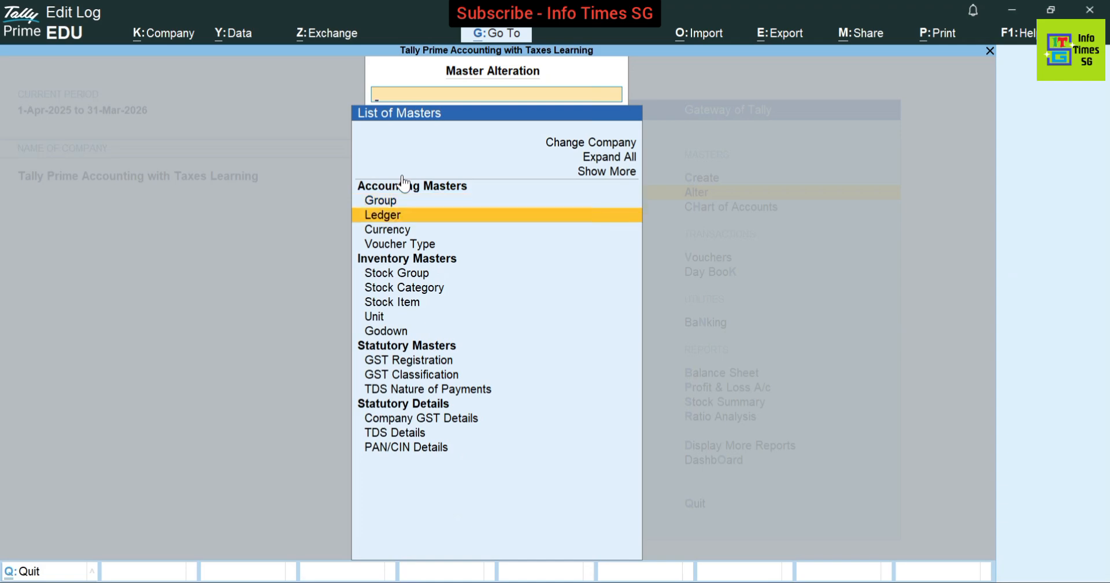
key(Return)
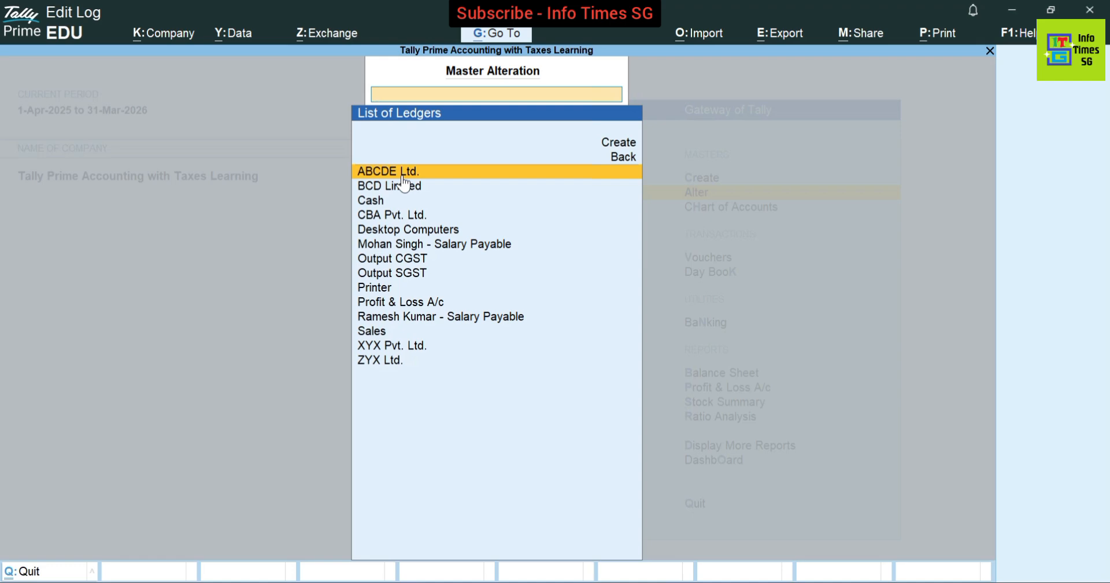
key(Down)
key(Down)
key(Down)
key(Down)
key(Down)
key(Down)
key(Down)
key(Down)
key(Down)
key(Down)
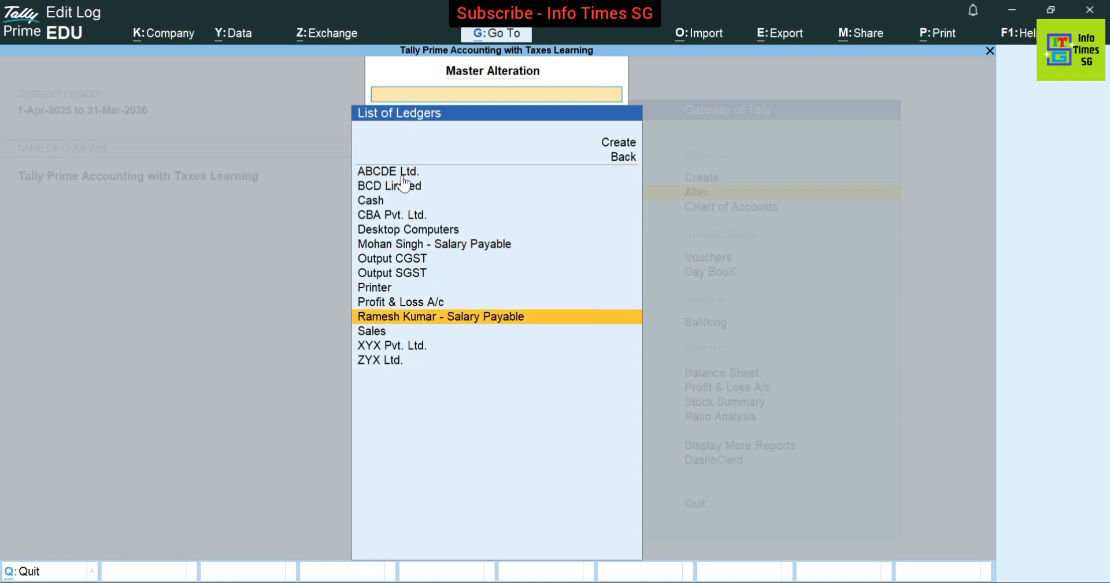
key(Return)
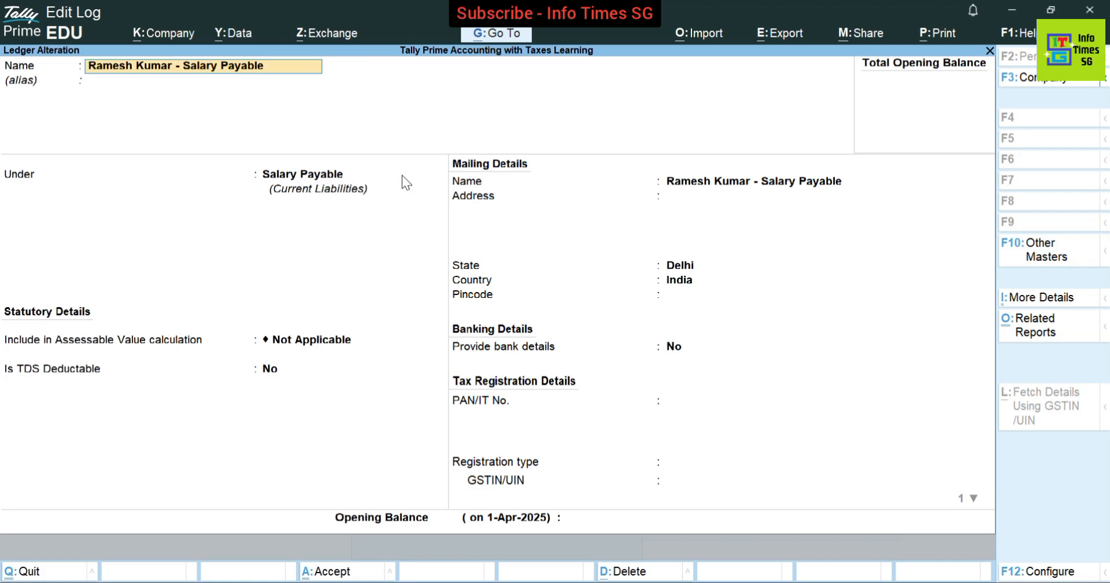
key(ctrl)
key(alt+d)
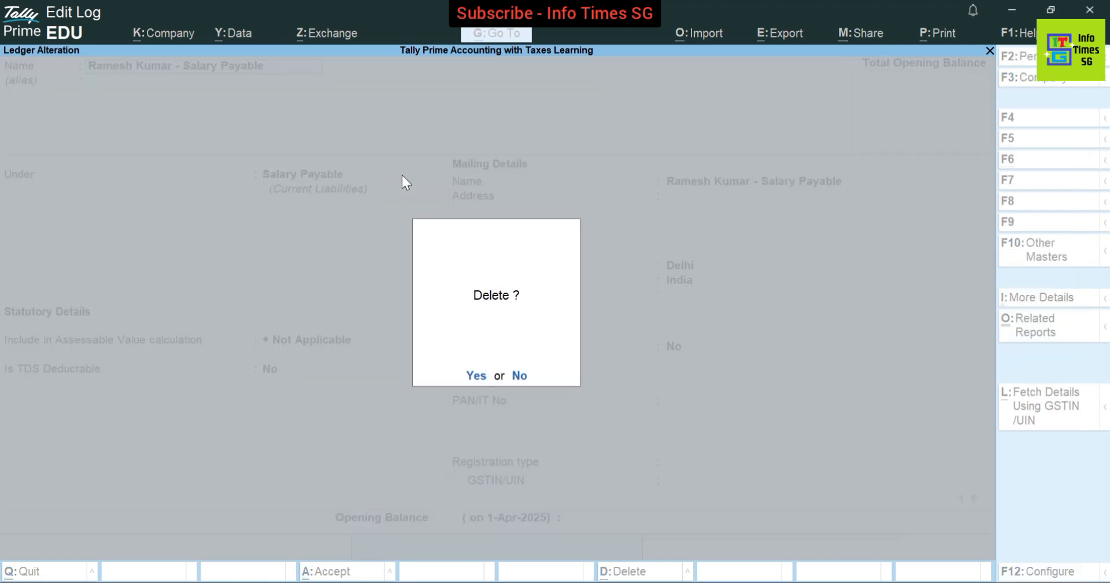
key(y)
Step: Delete the other employee's salary payable ledger, listed between Desktop Computers and Output CGST
key(Down)
key(Down)
key(Down)
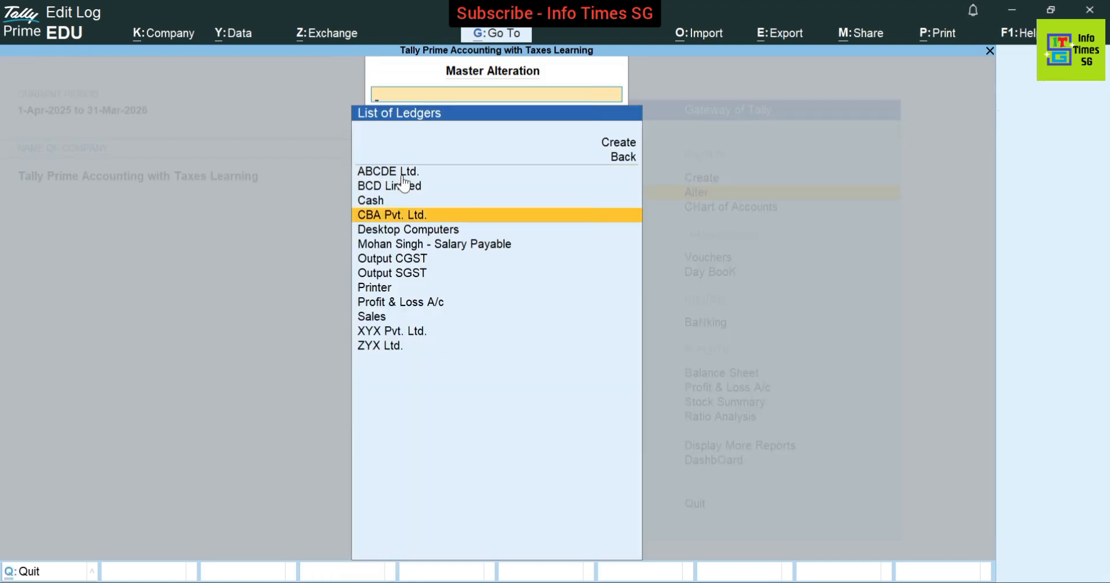
key(Down)
key(Down)
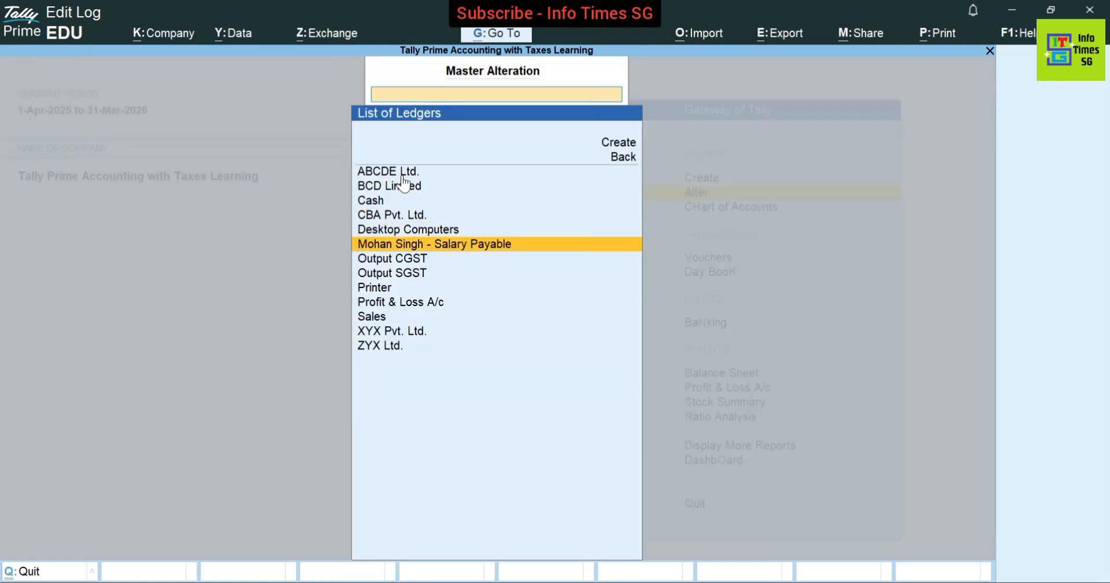
key(Return)
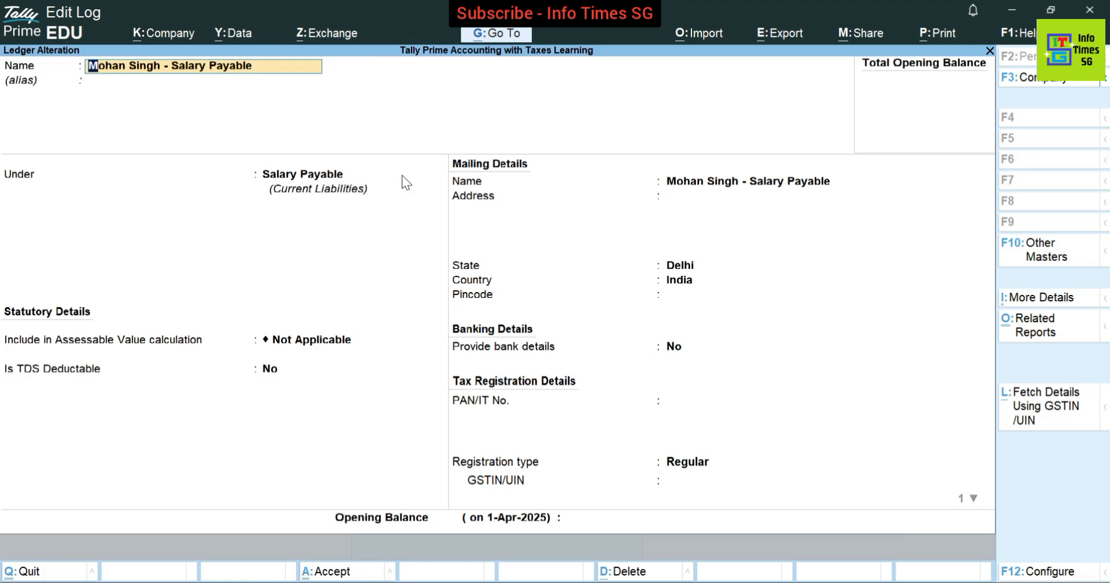
key(alt+d)
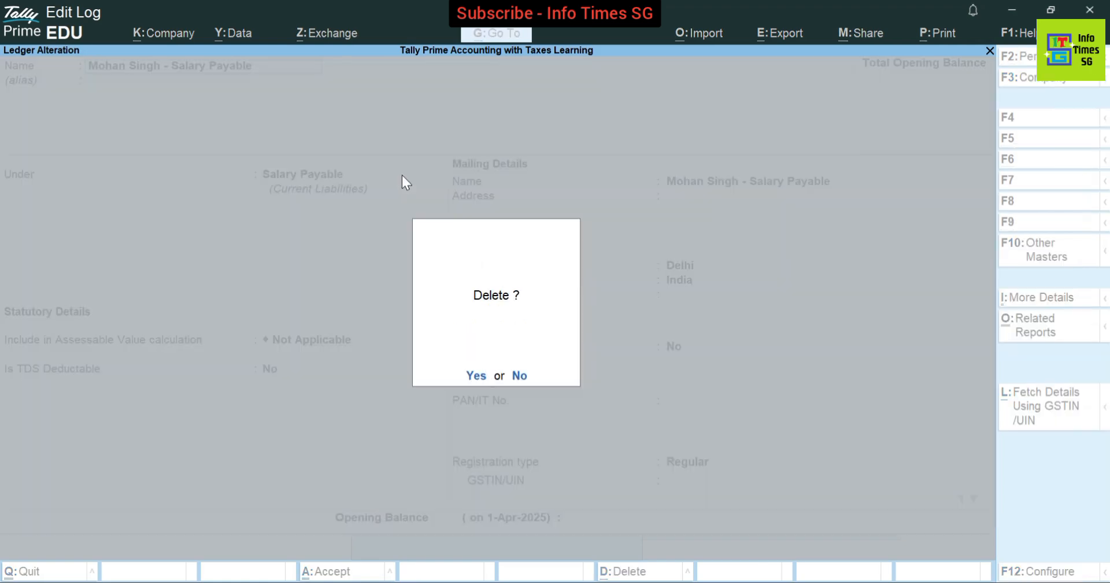
key(y)
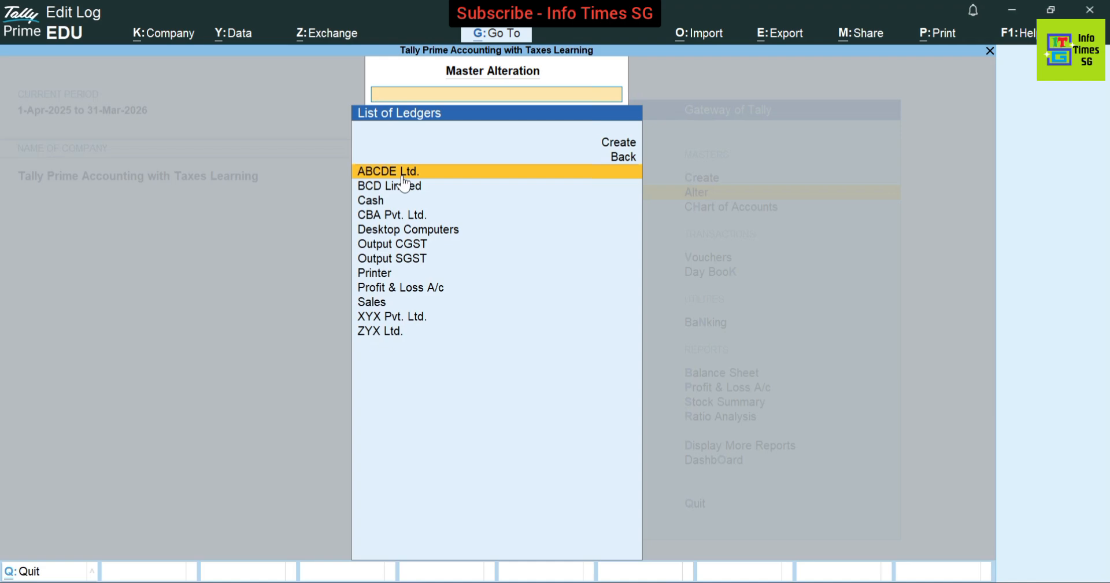
Step: Delete the Salary Payable group from the accounting masters
key(Escape)
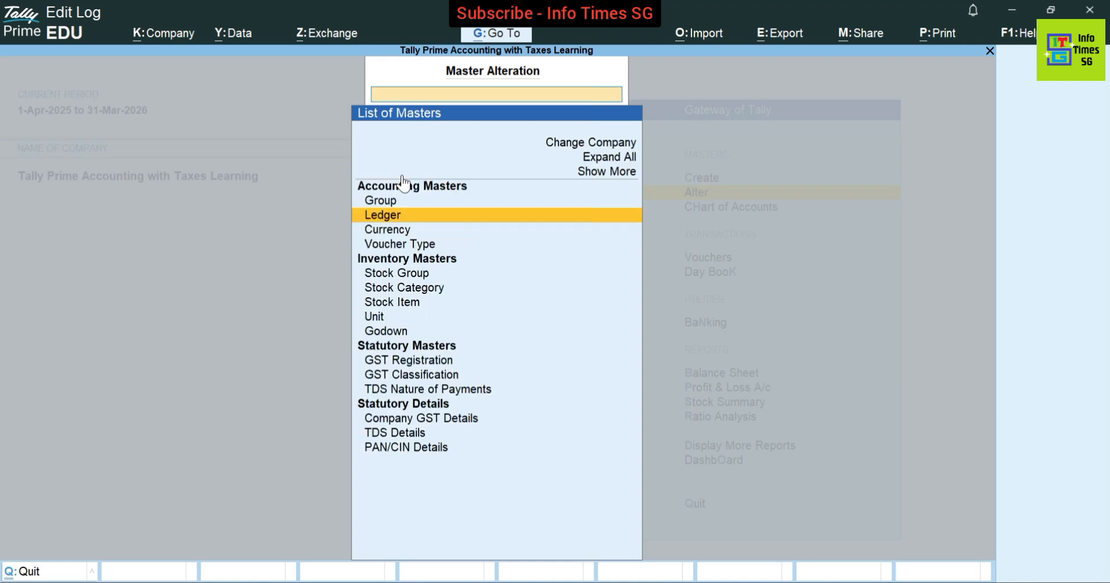
key(Up)
key(Return)
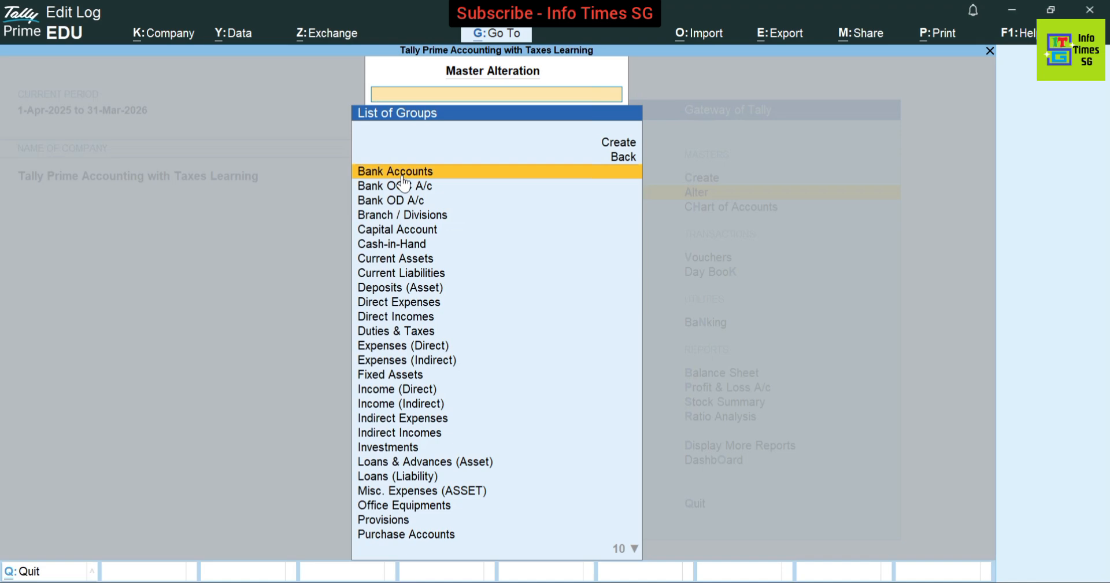
text(Salar)
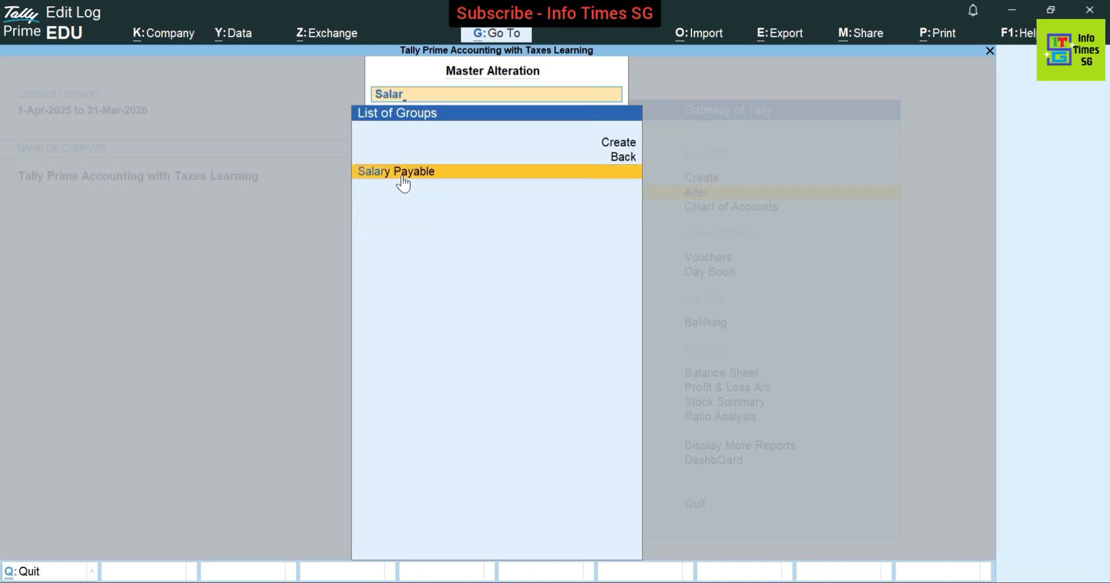
click(403, 182)
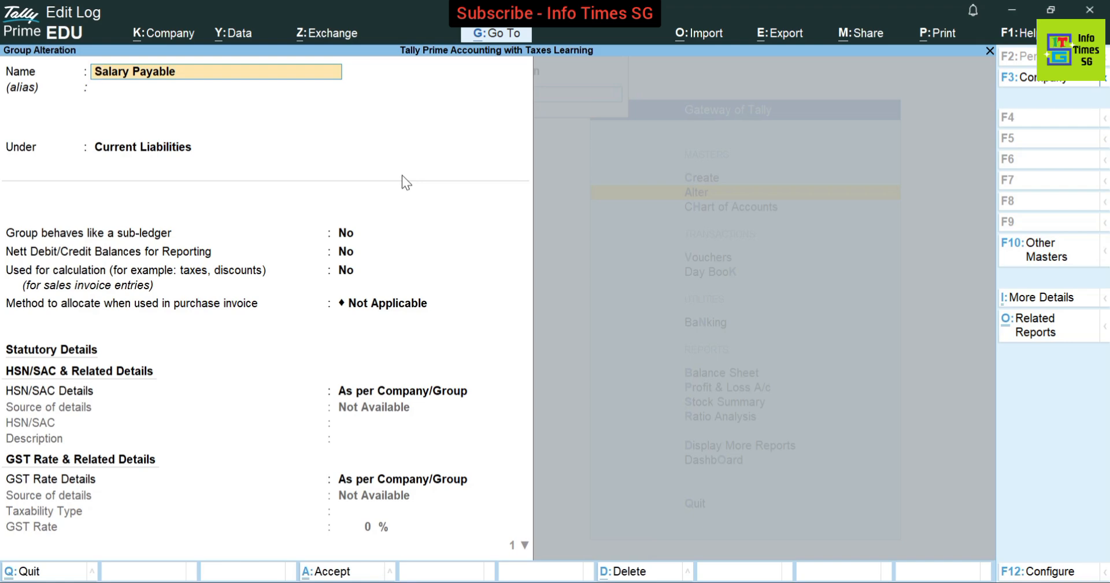
key(alt+d)
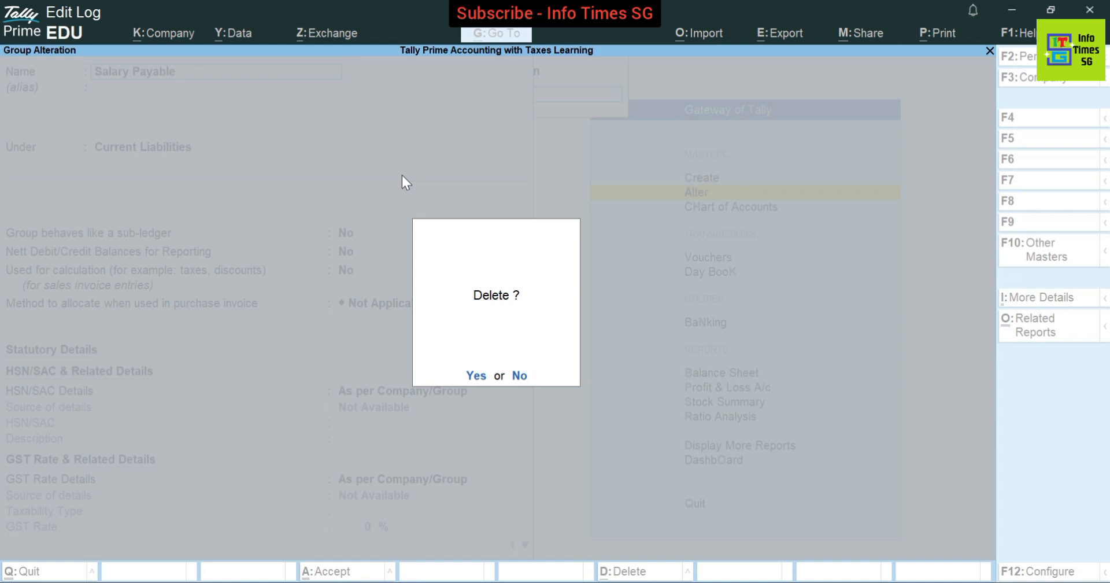
key(y)
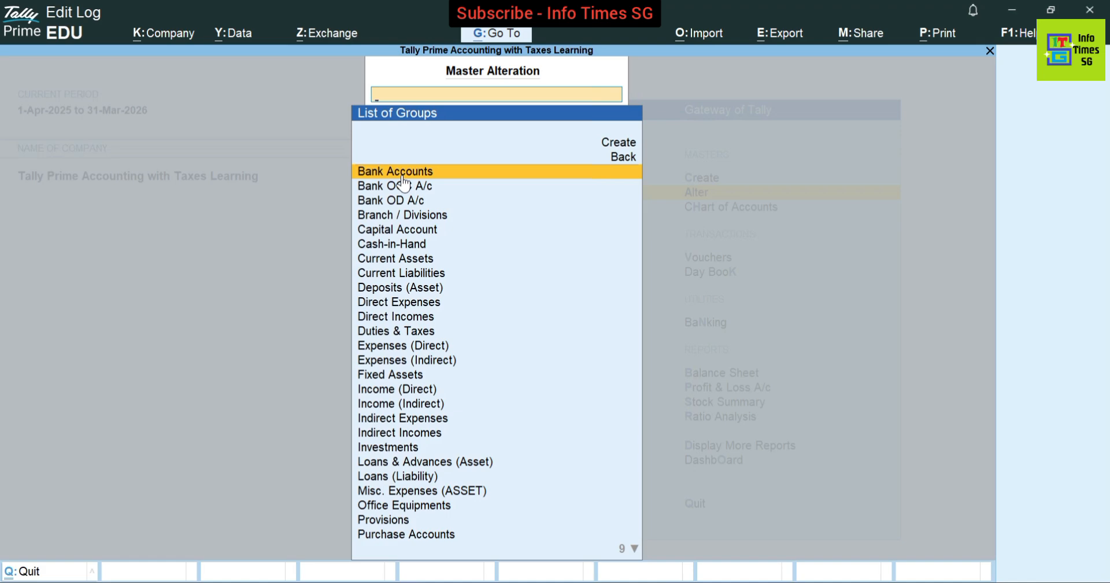
Step: Rename the Office Equipments group to Computer Equipments and save it
text(Offi)
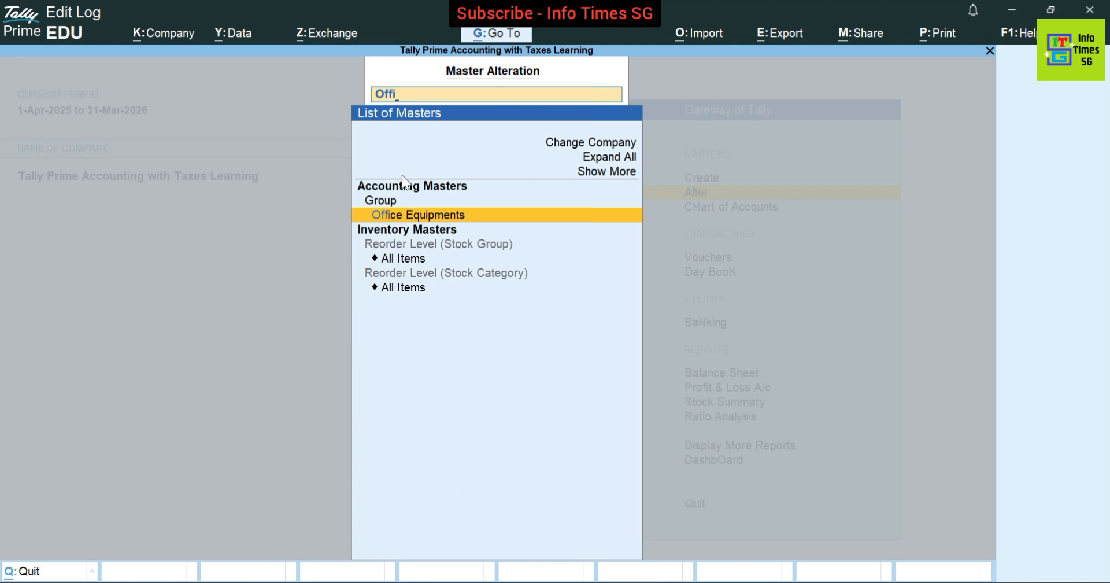
key(Return)
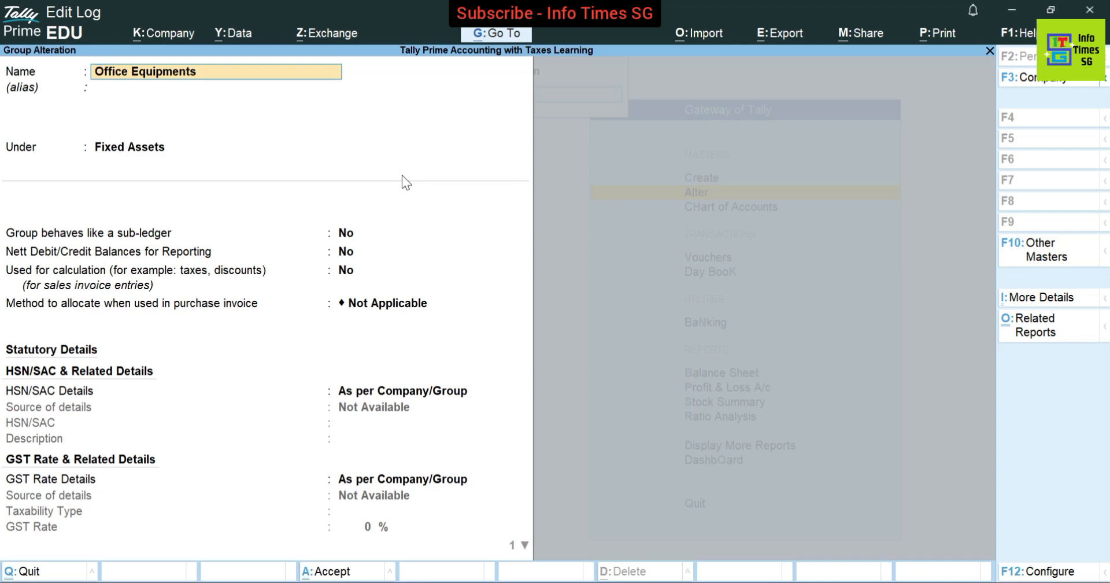
text(Computer Equi)
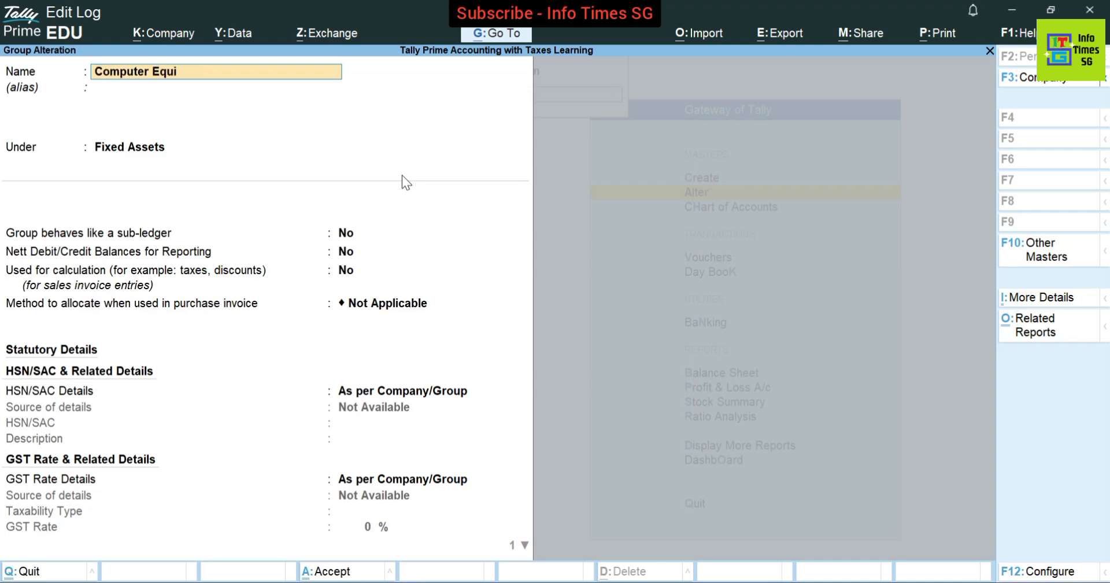
text(pments)
key(Return)
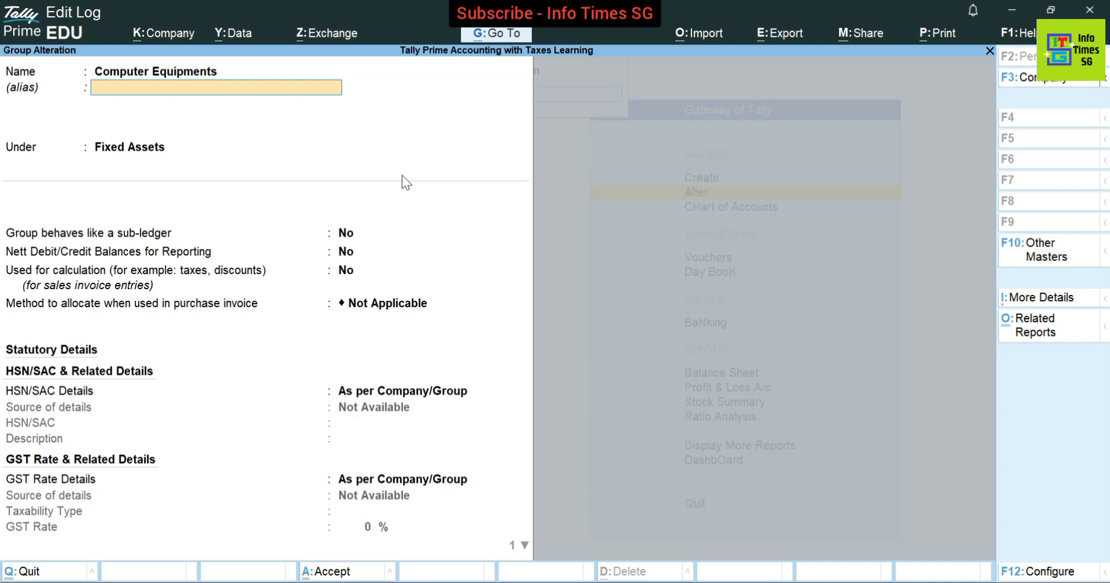
key(ctrl+a)
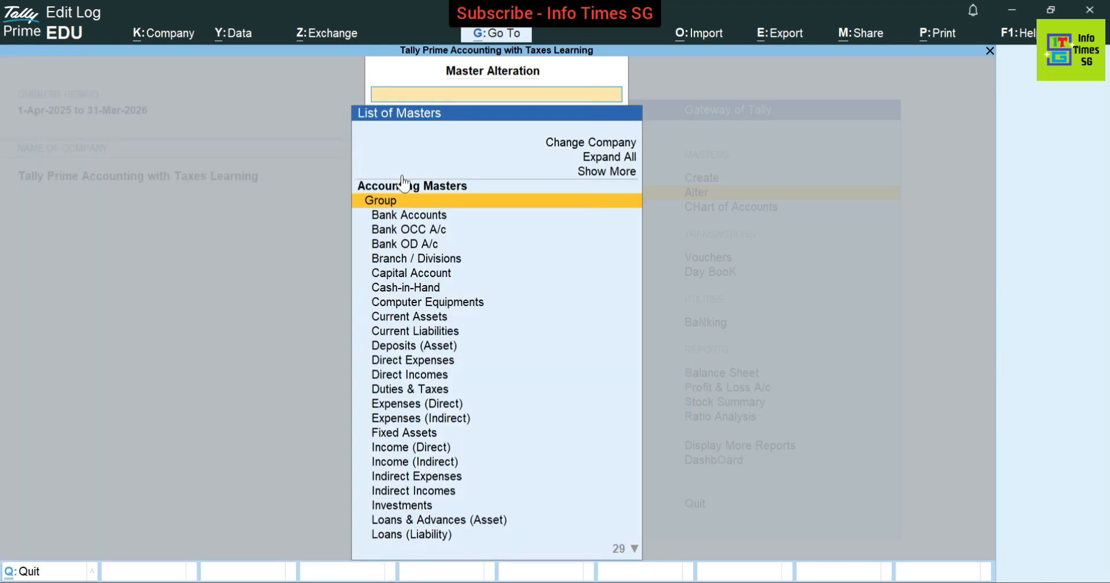
Step: Search the masters for "Compu" to check the renamed group, and clear the search
text(Compu)
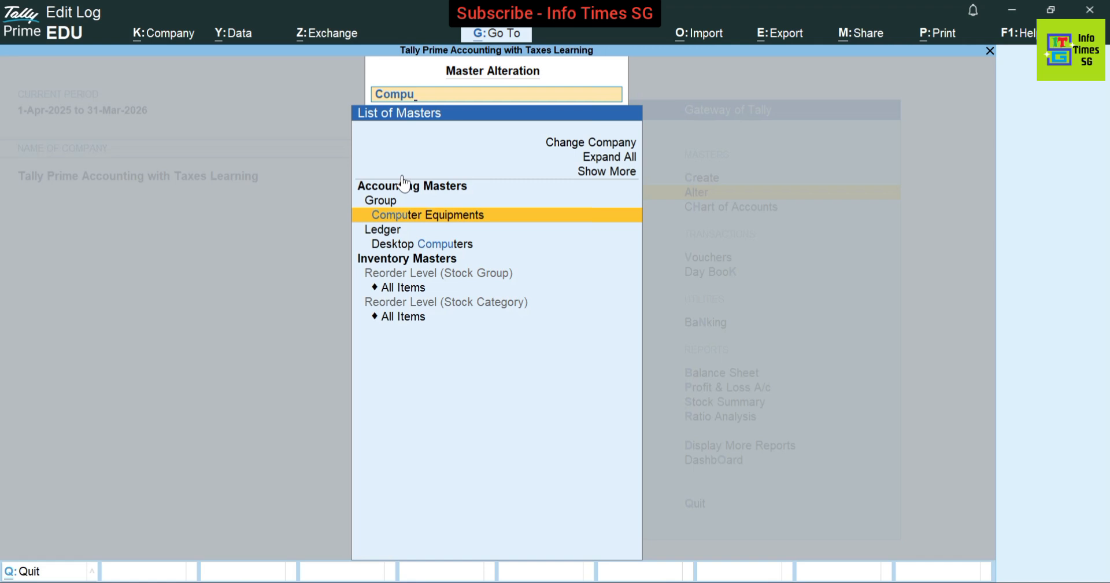
key(BackSpace)
key(BackSpace)
key(BackSpace)
key(BackSpace)
key(BackSpace)
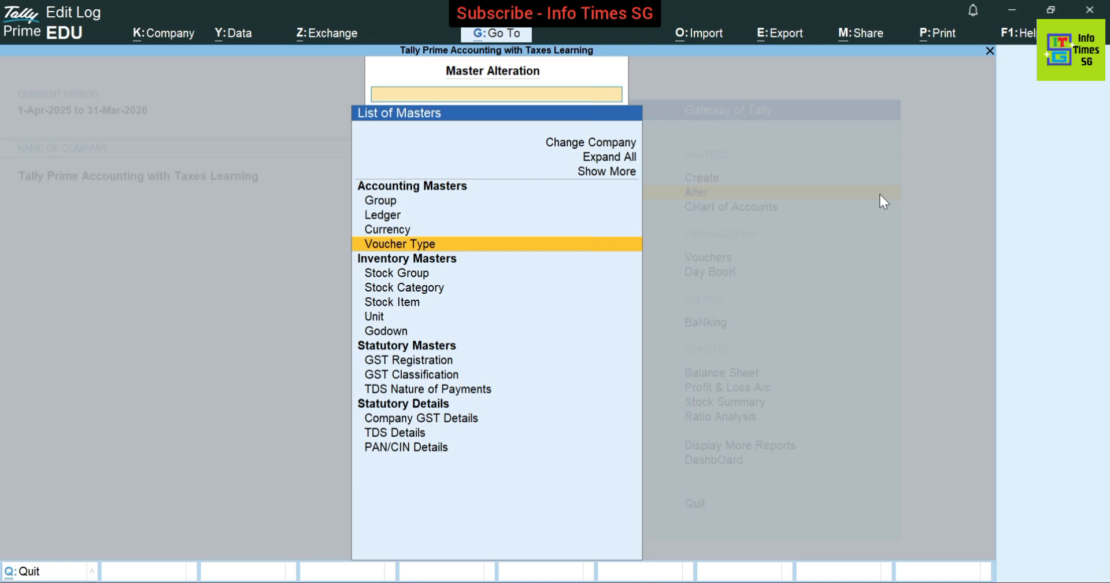
Step: Review the GST Purchase voucher type's numbering settings and delete the voucher type
key(Return)
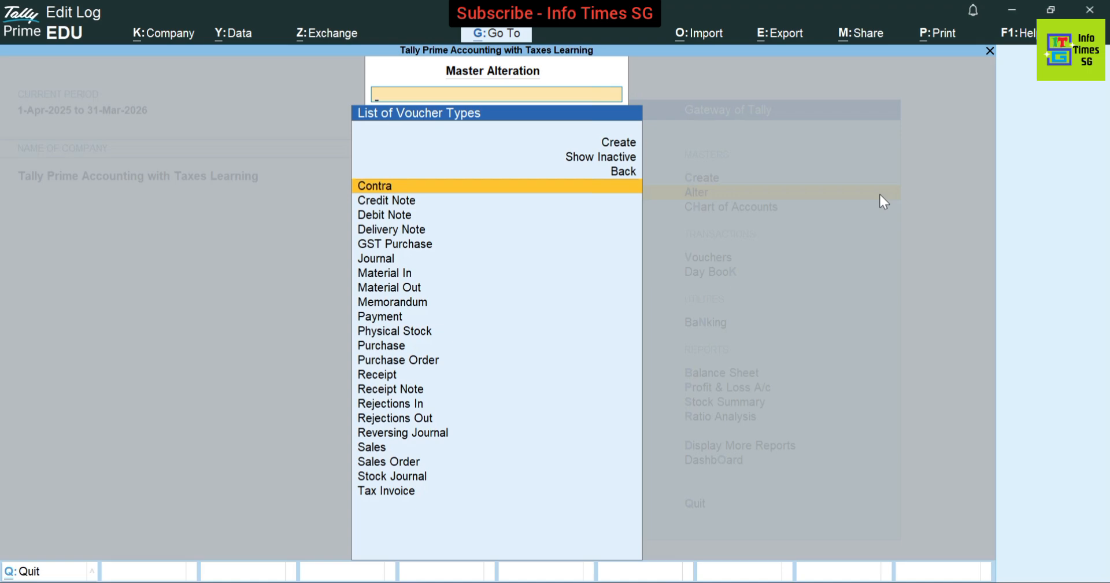
text(gst)
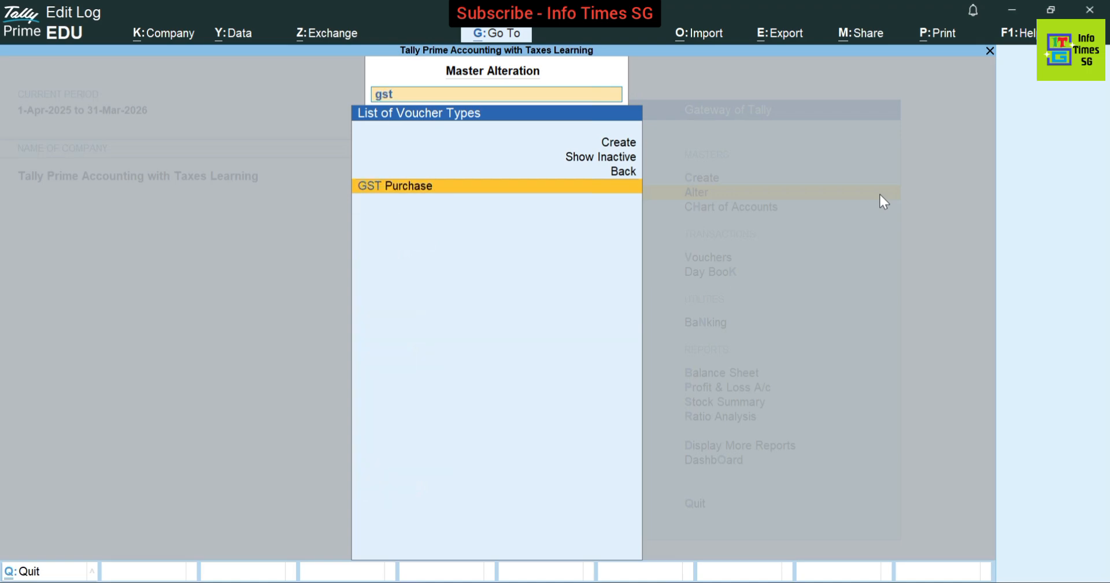
key(Return)
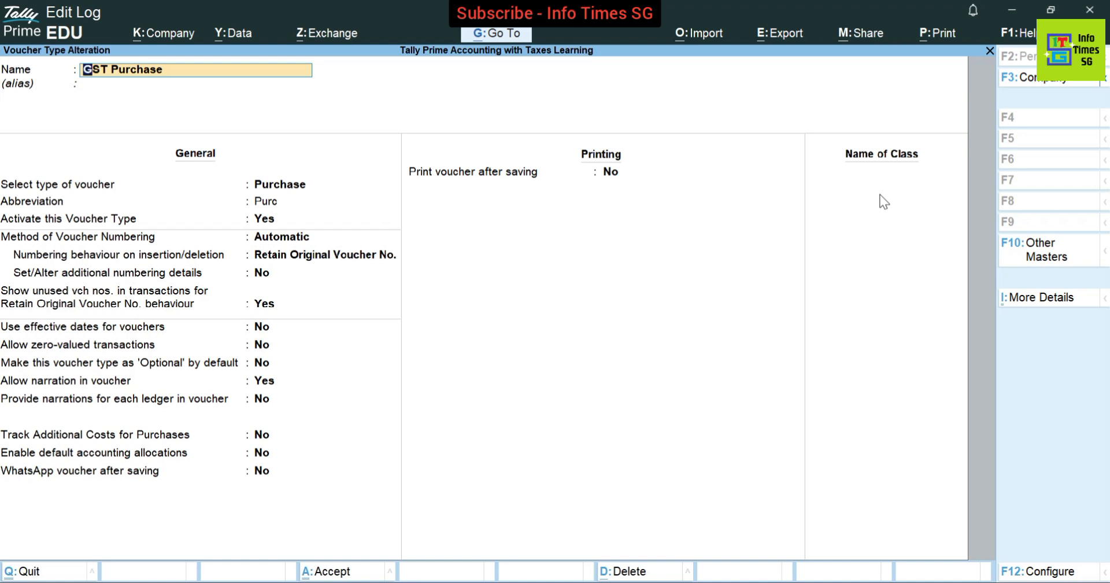
click(293, 239)
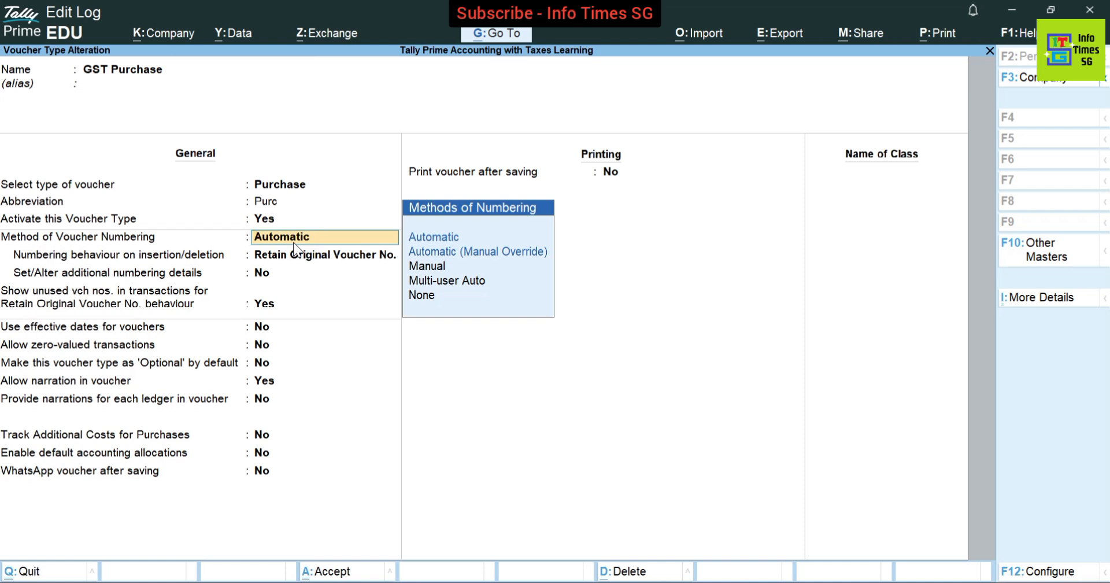
key(Return)
key(Return)
key(Return)
key(Return)
key(Return)
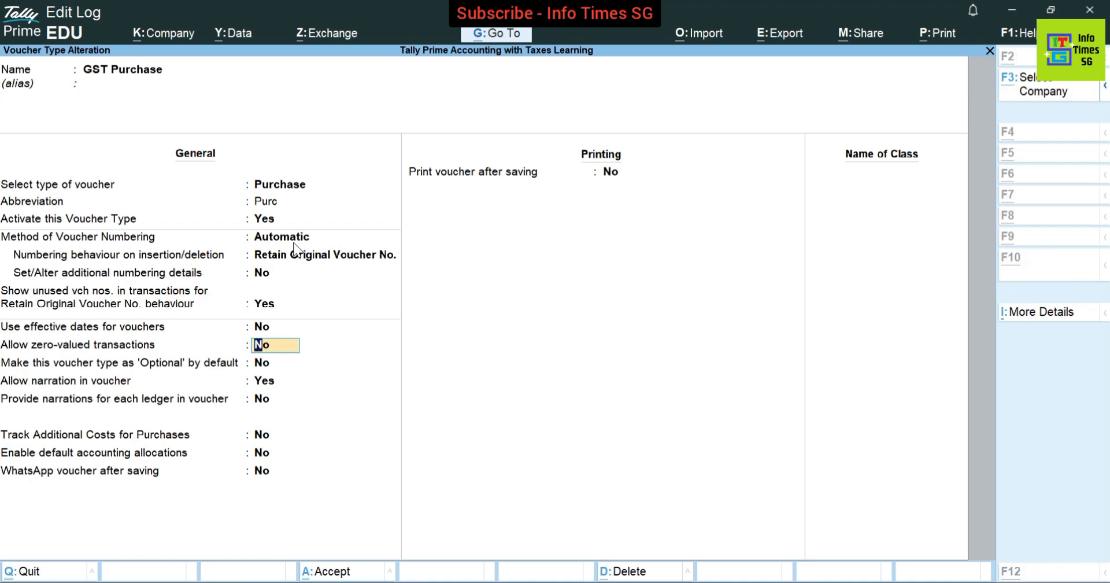
key(alt+d)
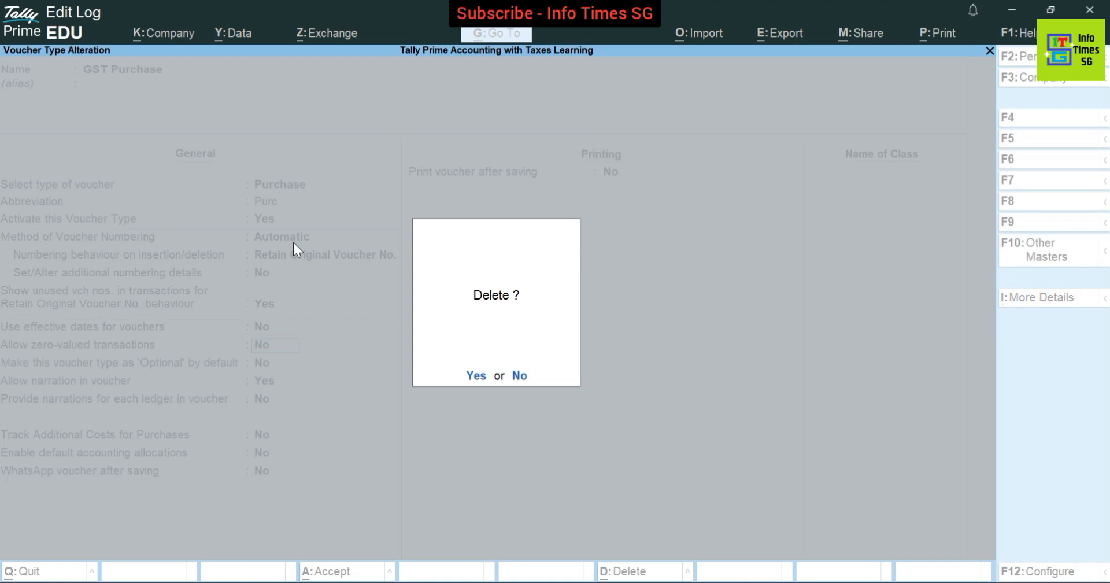
key(y)
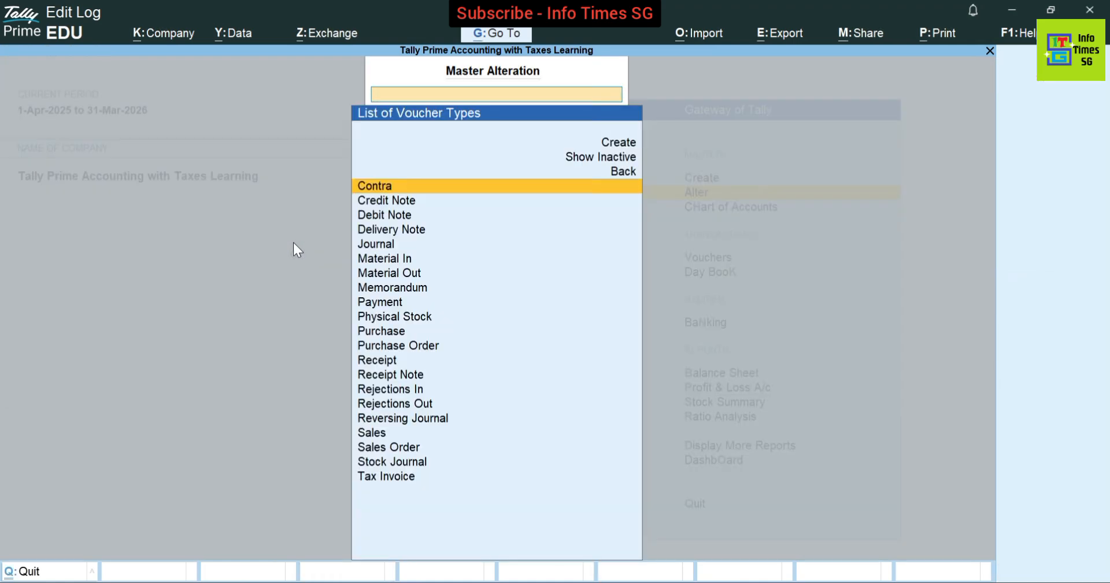
Step: Search the masters for "Purch", check the voucher type list and return to the list of masters
text(Purch)
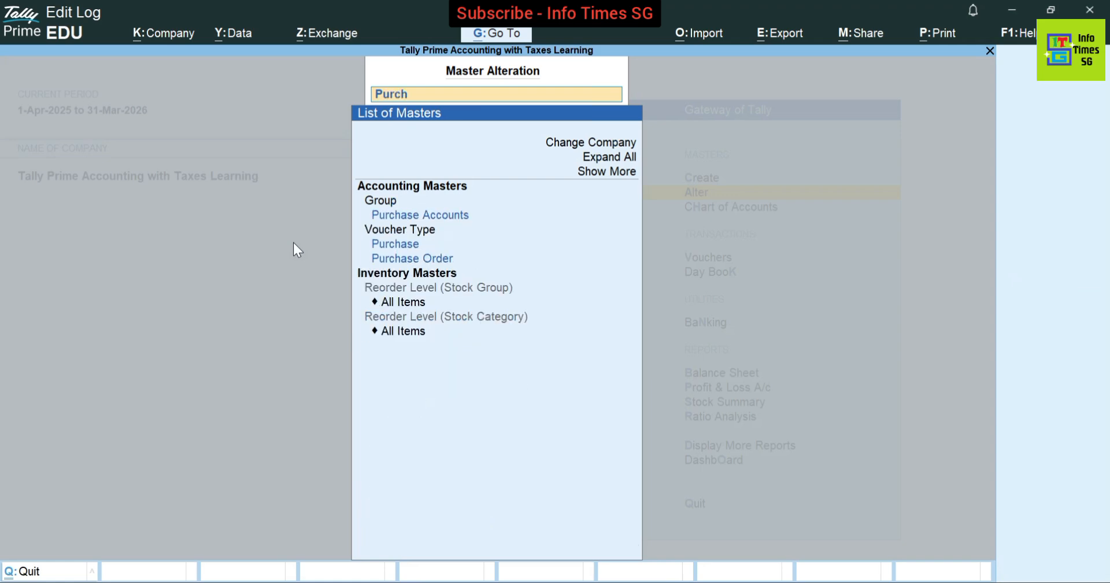
key(Return)
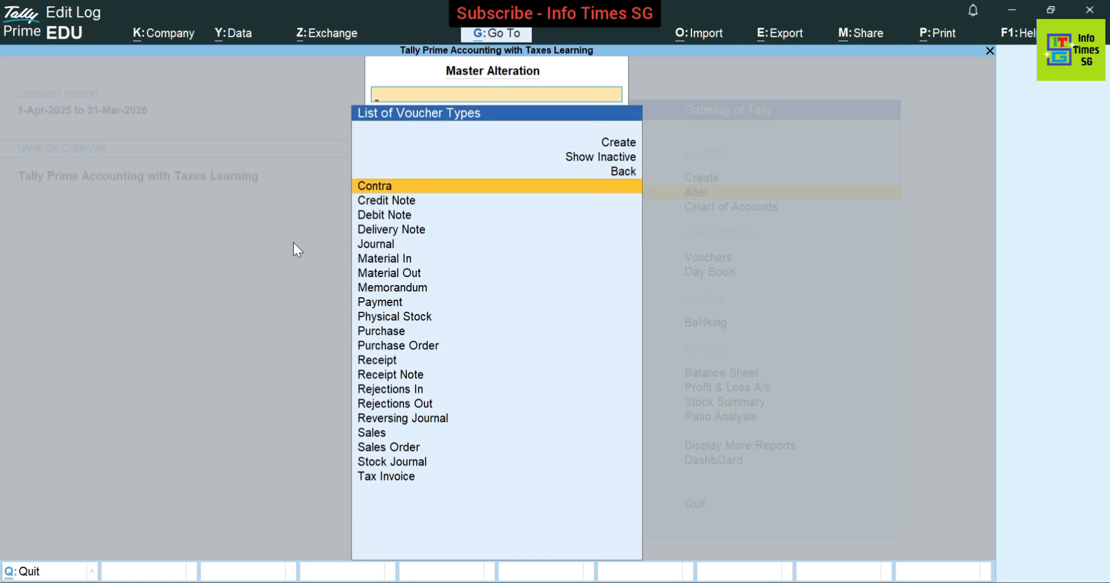
key(Escape)
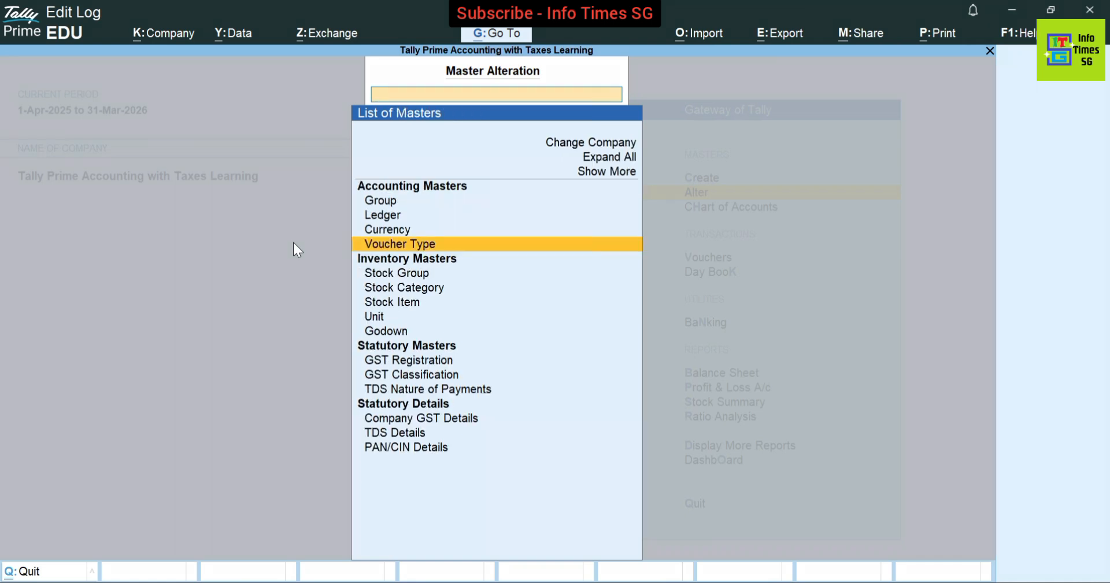